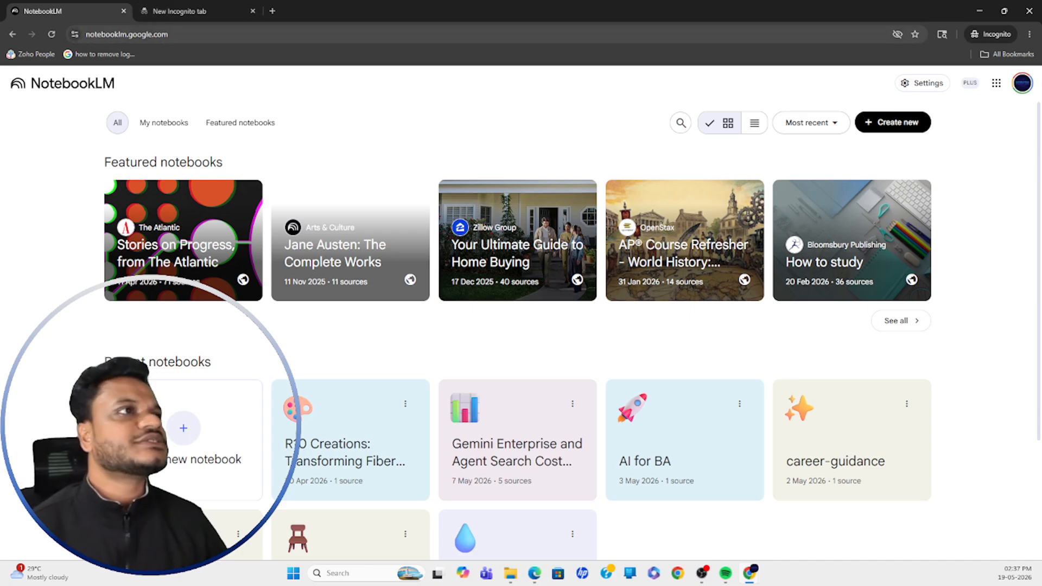
left_click(112, 36)
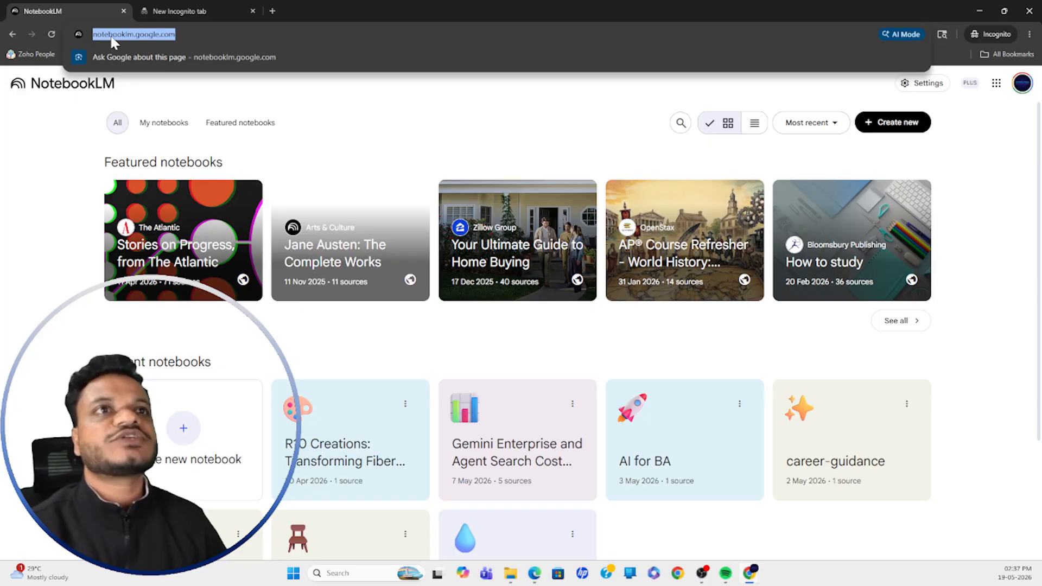
left_click(195, 36)
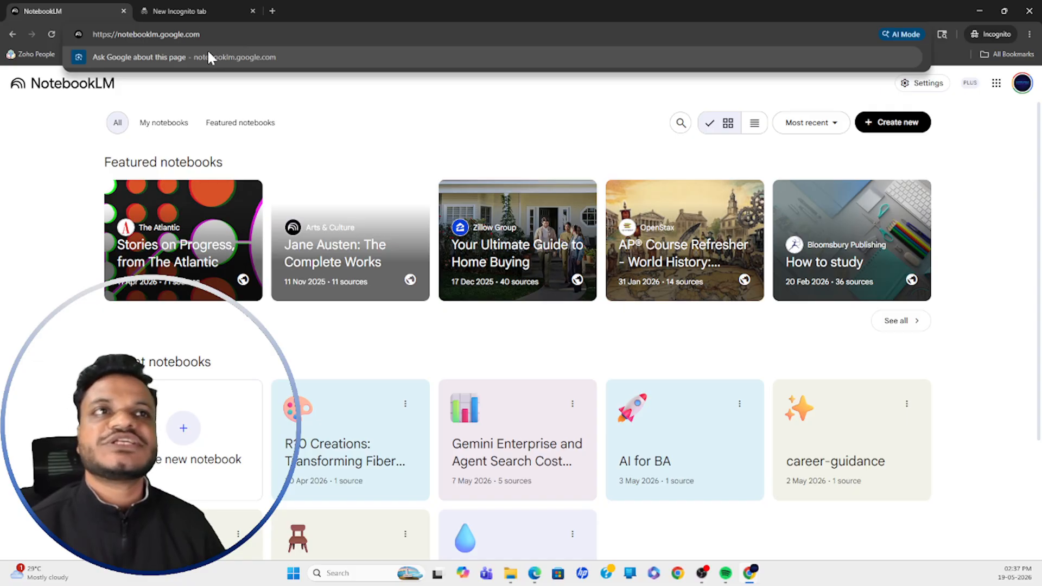
left_click(72, 138)
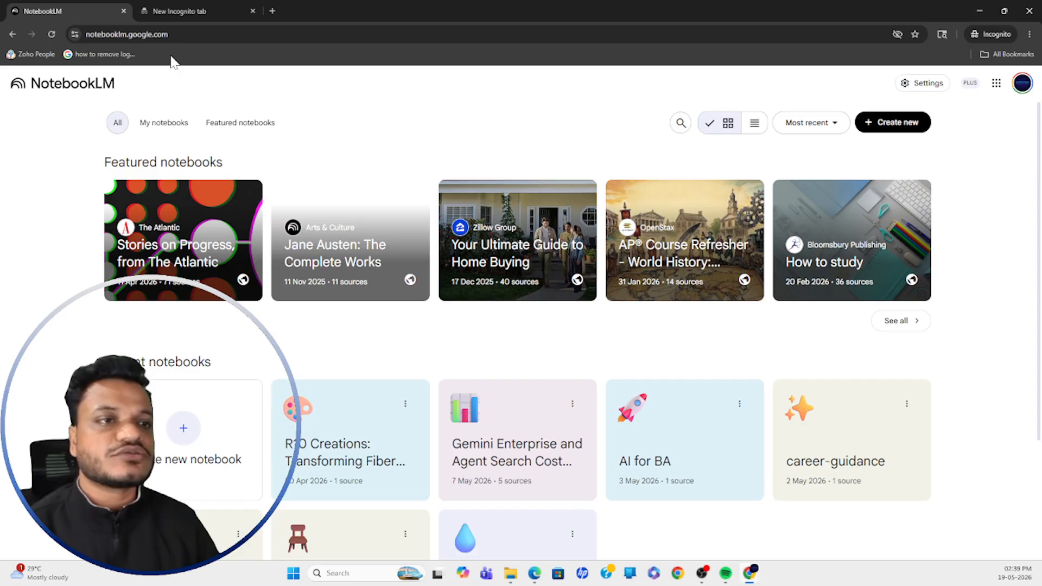
Create a new notebook and look at the Web and Drive search scopes and the Fast and Deep Research modes for sources.
left_click(184, 429)
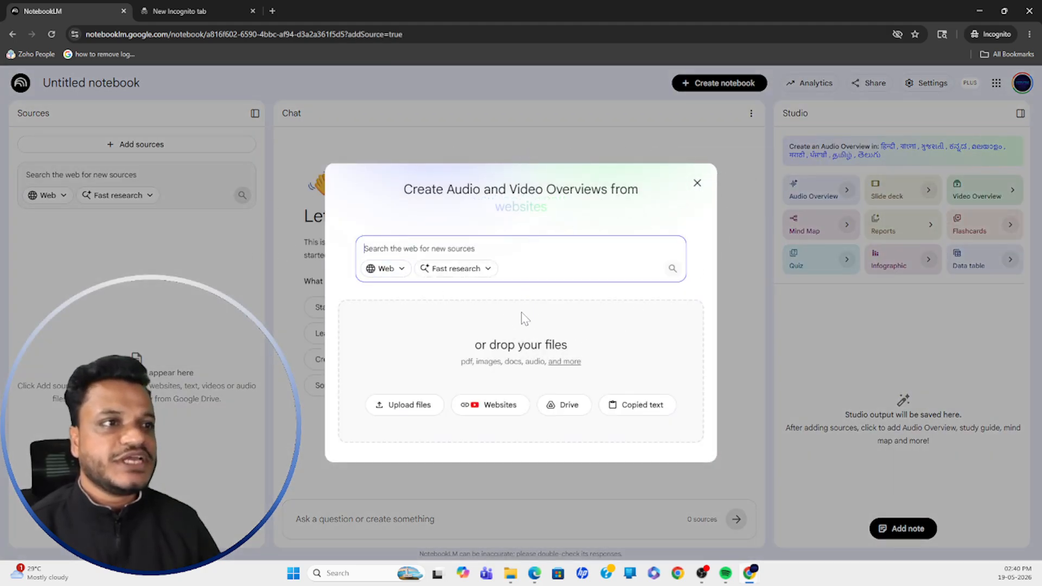
left_click(408, 273)
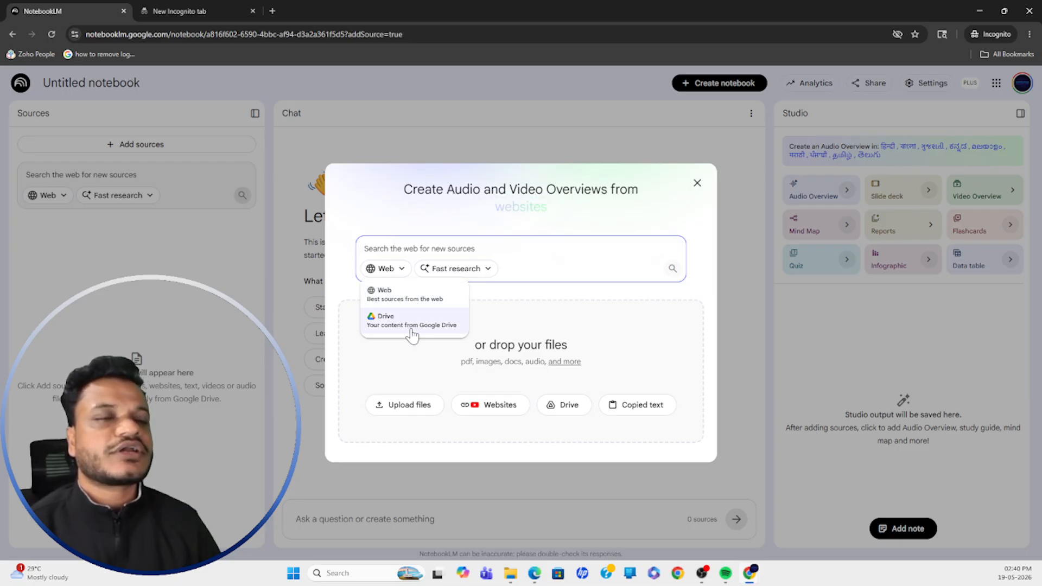
left_click(518, 318)
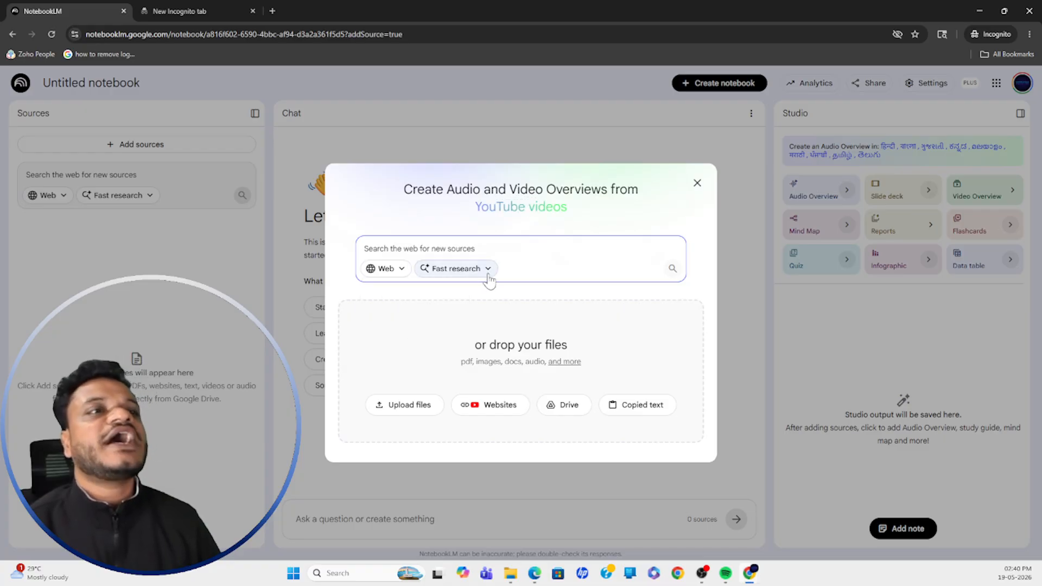
left_click(488, 271)
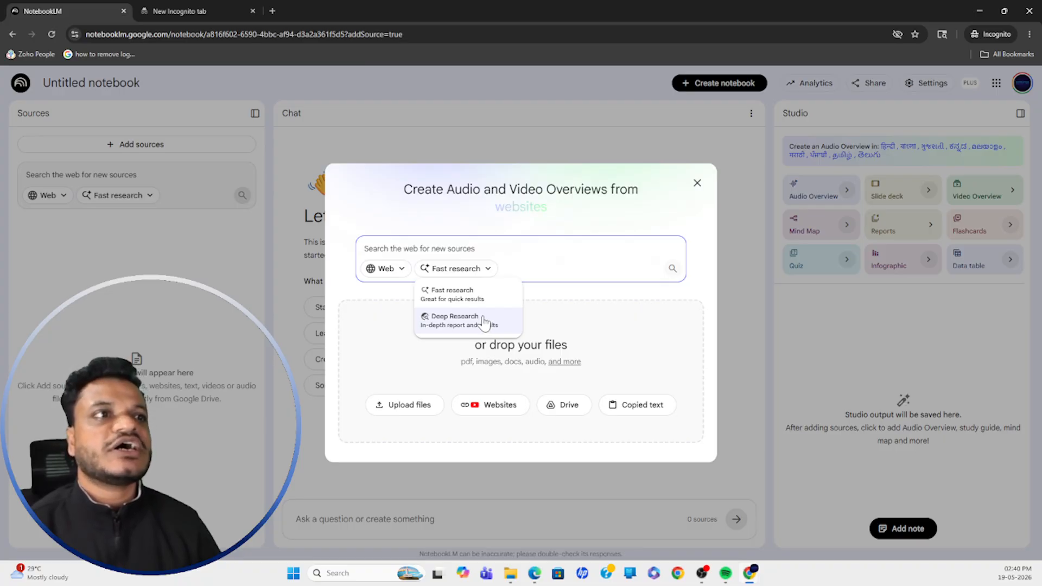
left_click(453, 268)
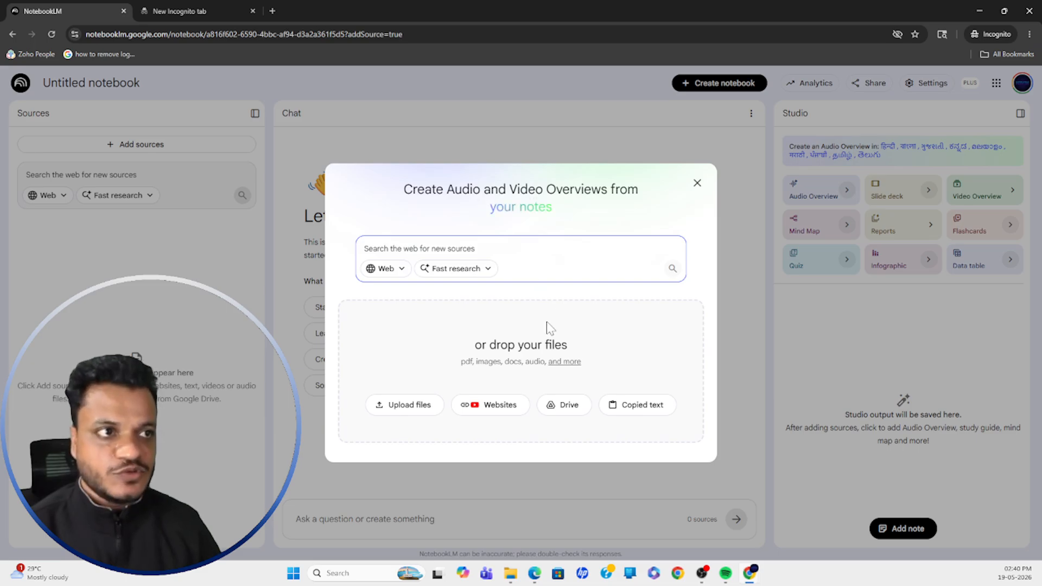
Look at the file upload and website URL import options for sources without adding anything.
left_click(401, 411)
left_click(296, 261)
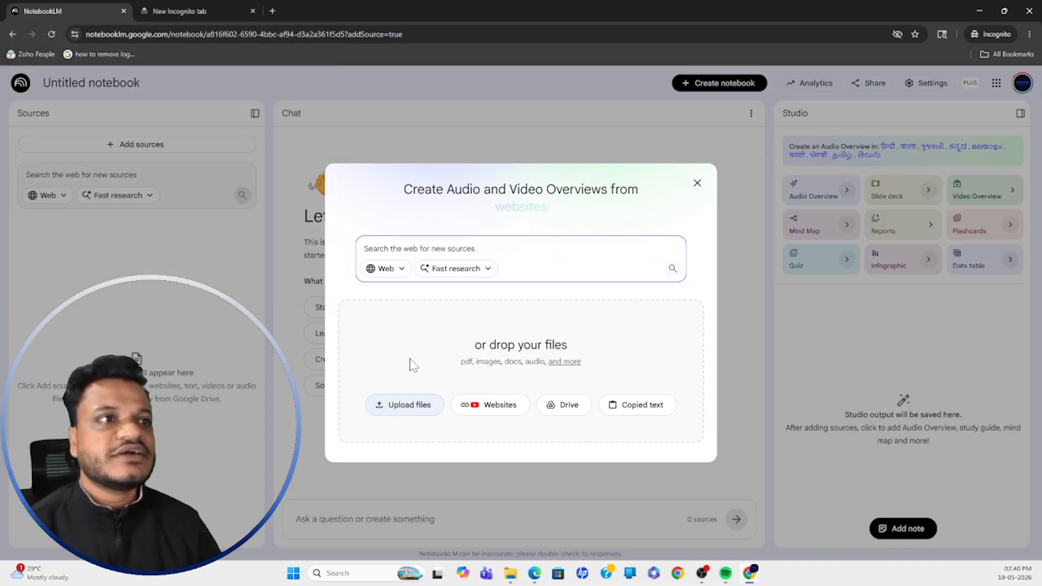
left_click(487, 411)
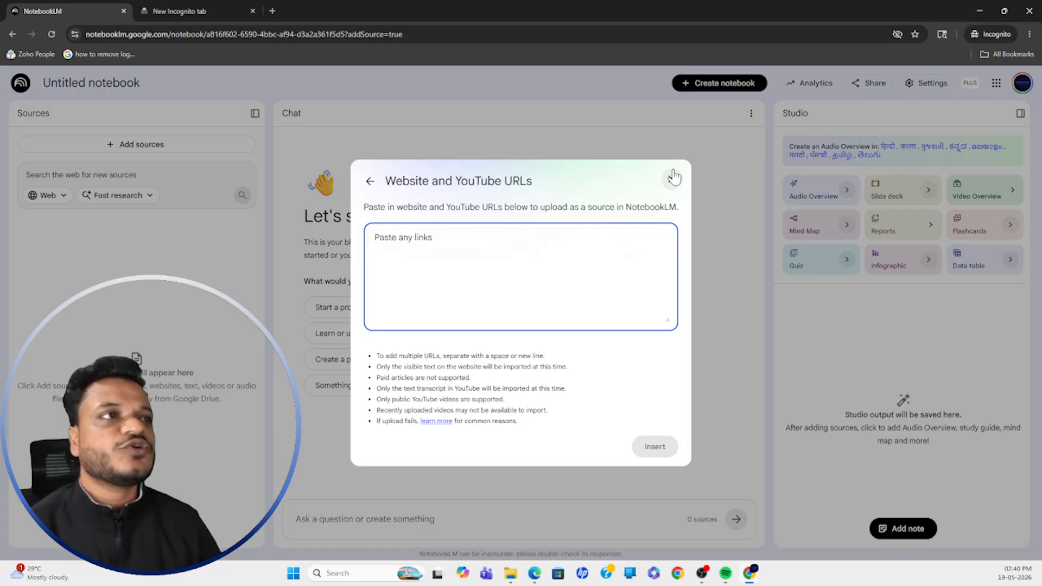
left_click(672, 177)
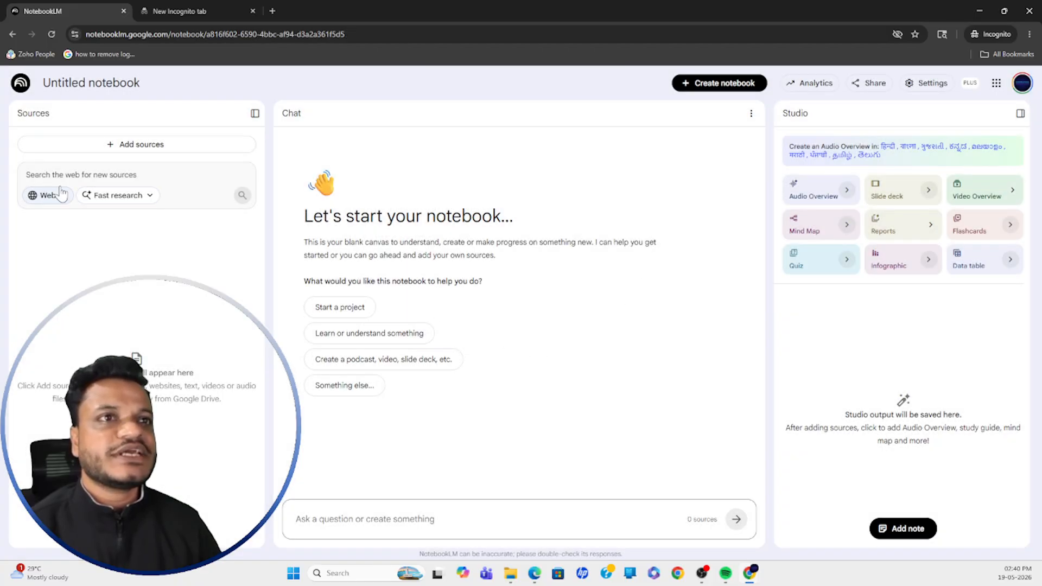
Upload the PDFs 2205.10513v7, 2501.03151v1 and 2510.18212v1 from the papers folder as notebook sources.
left_click(117, 144)
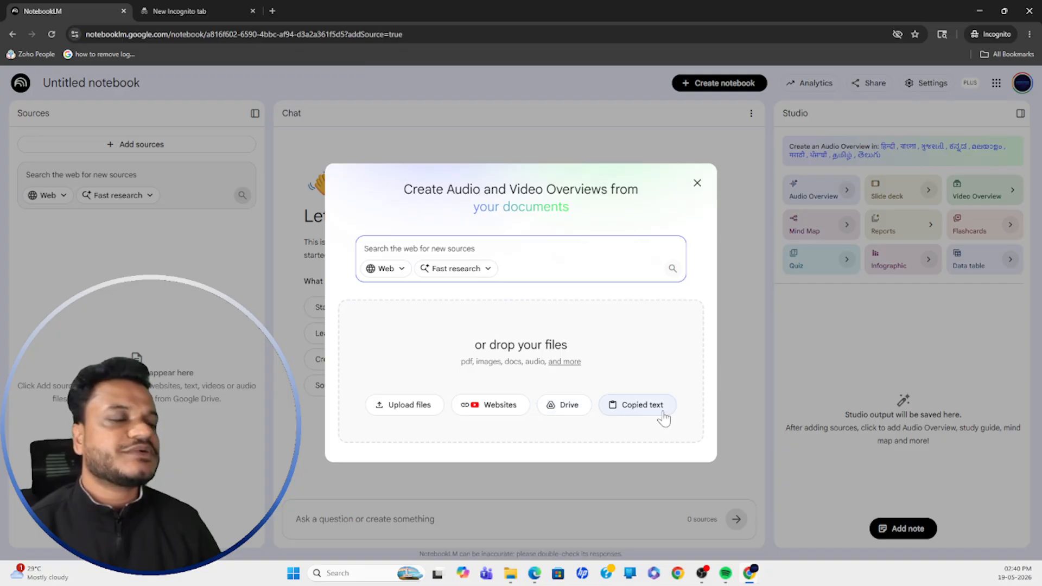
left_click(421, 408)
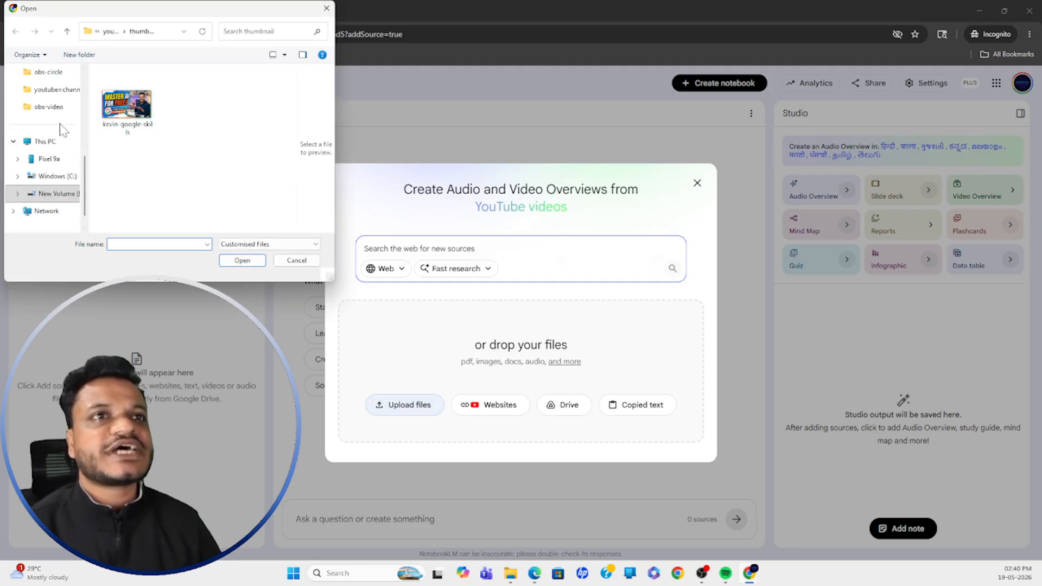
left_click(67, 32)
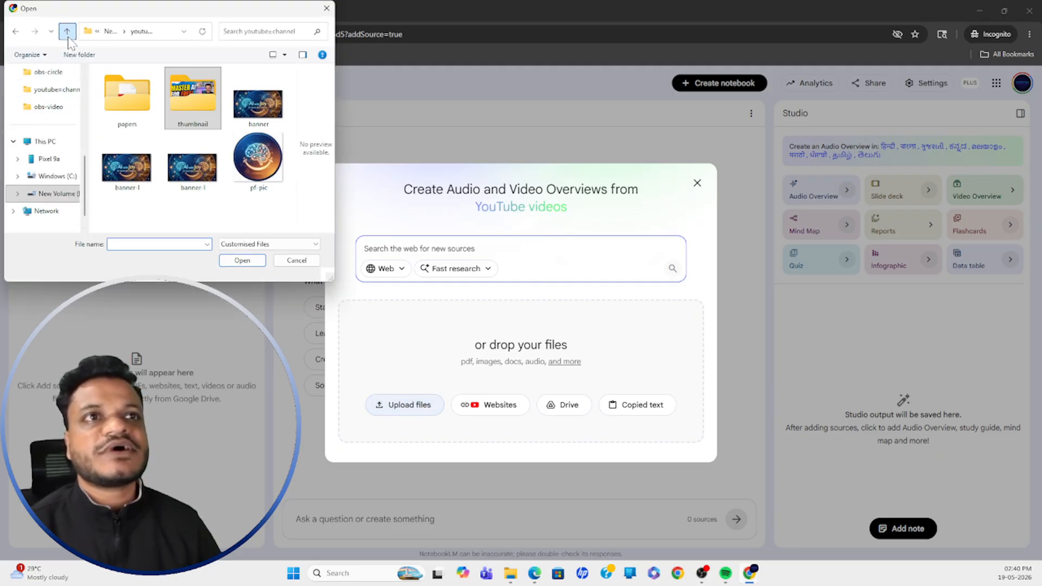
double_click(116, 97)
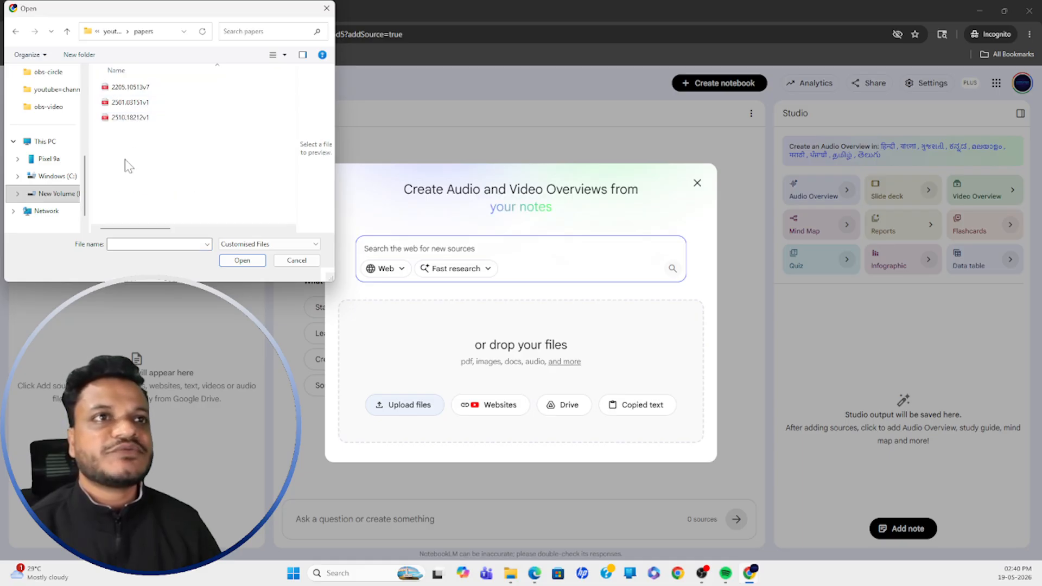
left_click_drag(129, 166, 124, 77)
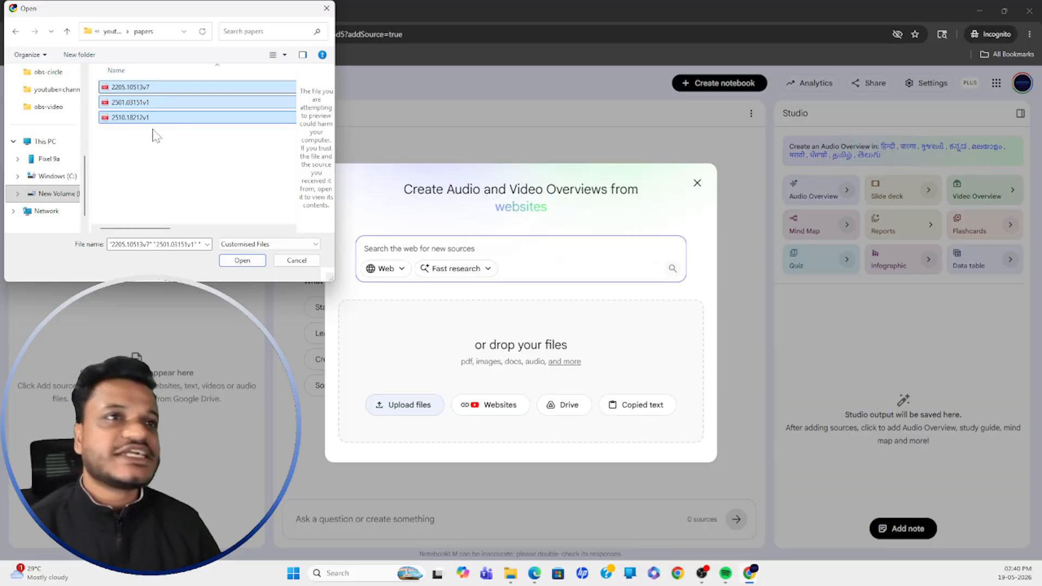
left_click(244, 262)
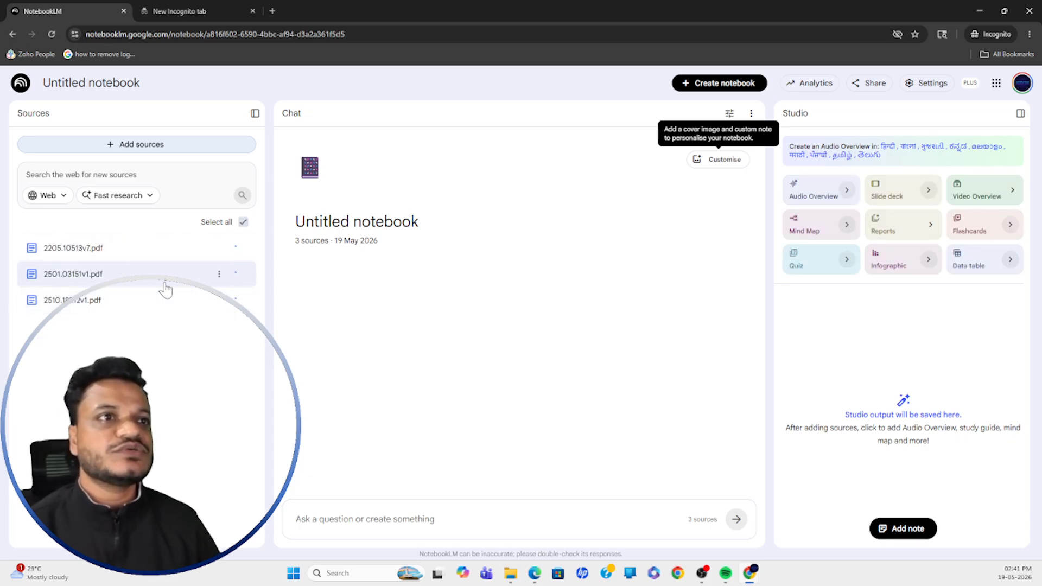
Search Google in a new browser tab for "latest paper on artificial general intelligence".
left_click(272, 11)
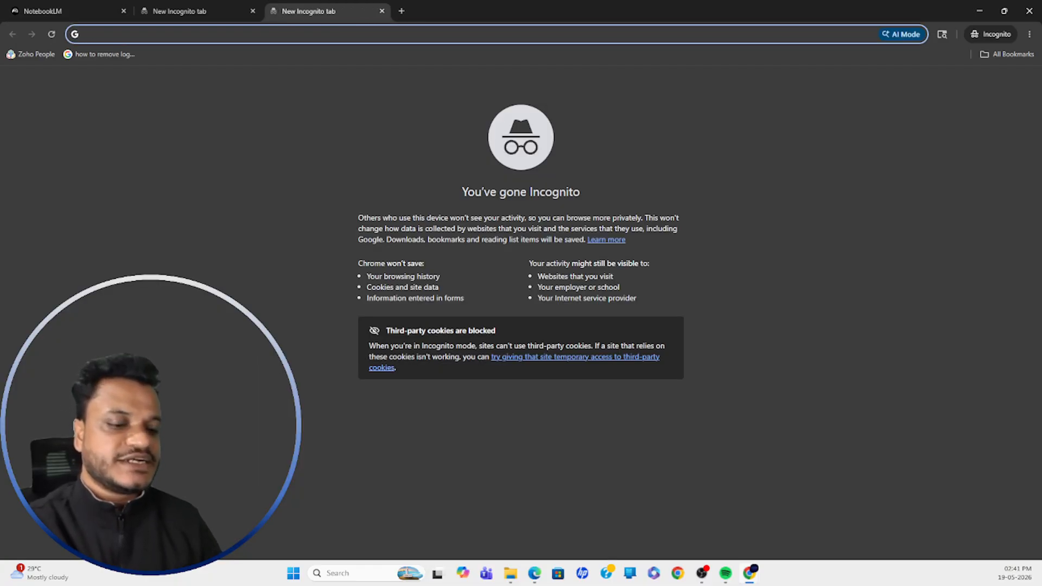
type("lat")
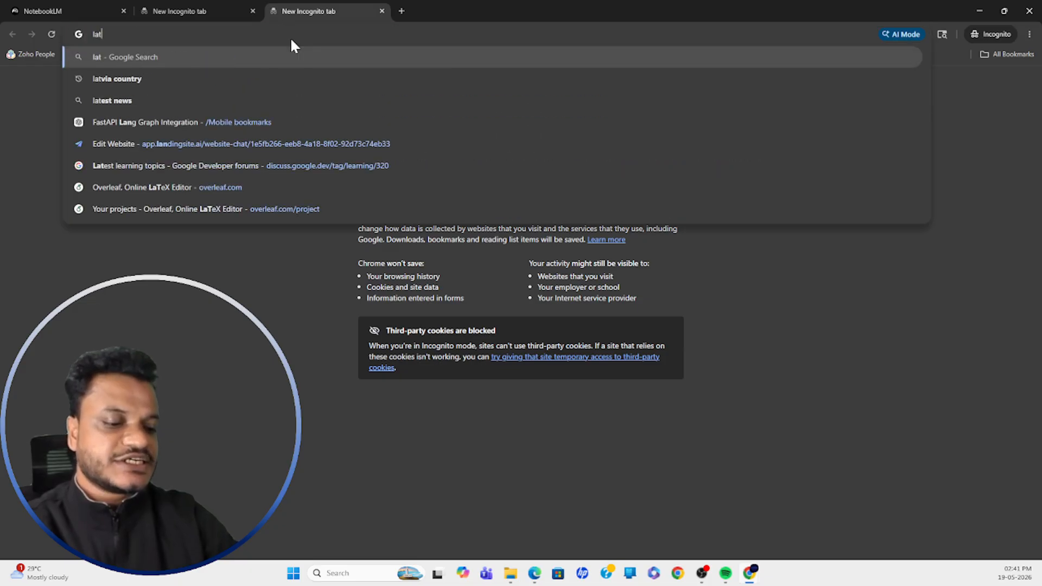
type("est pape")
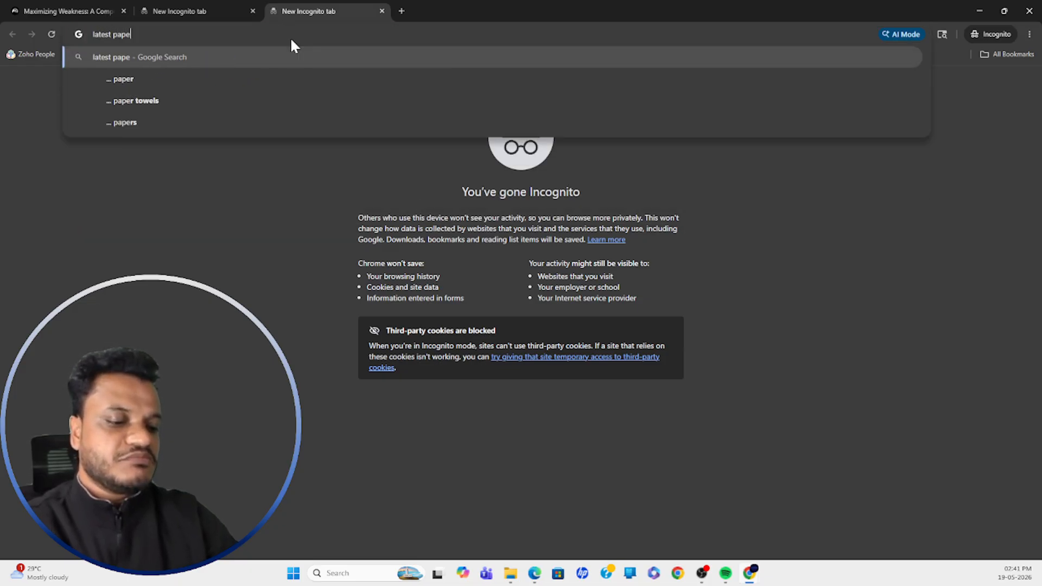
type("r on a")
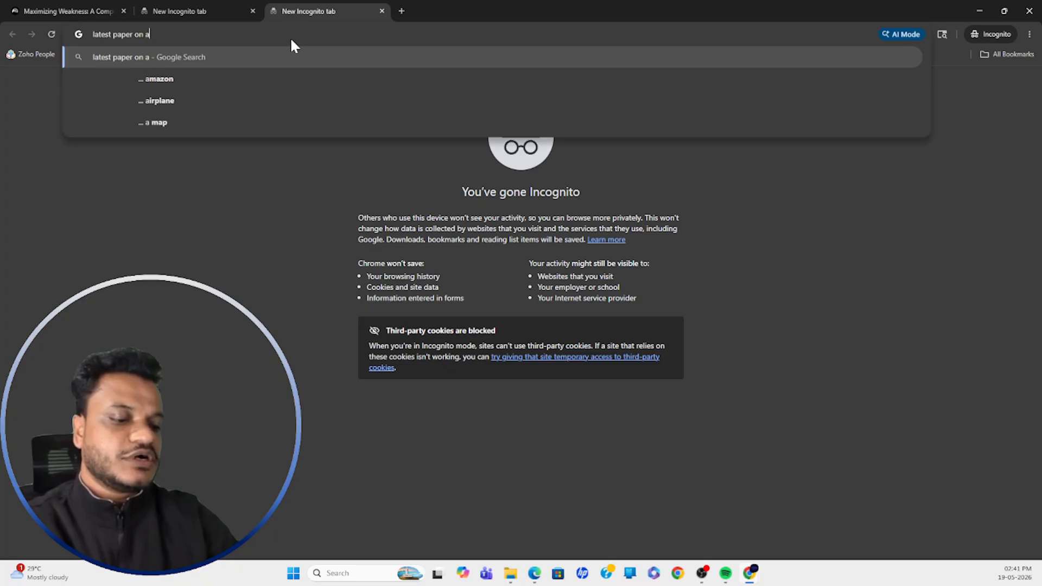
type("rtifici")
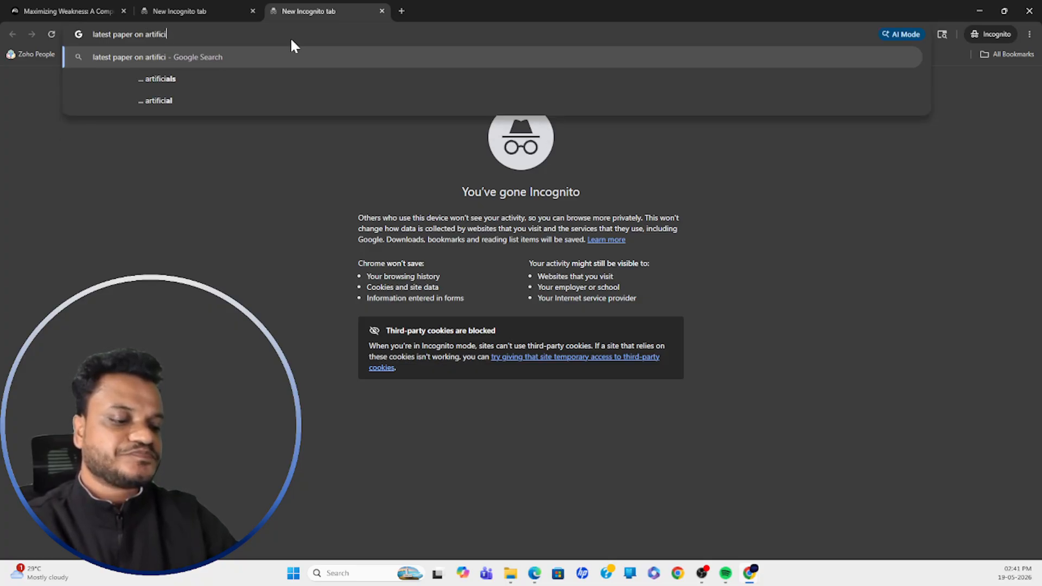
type("al gener")
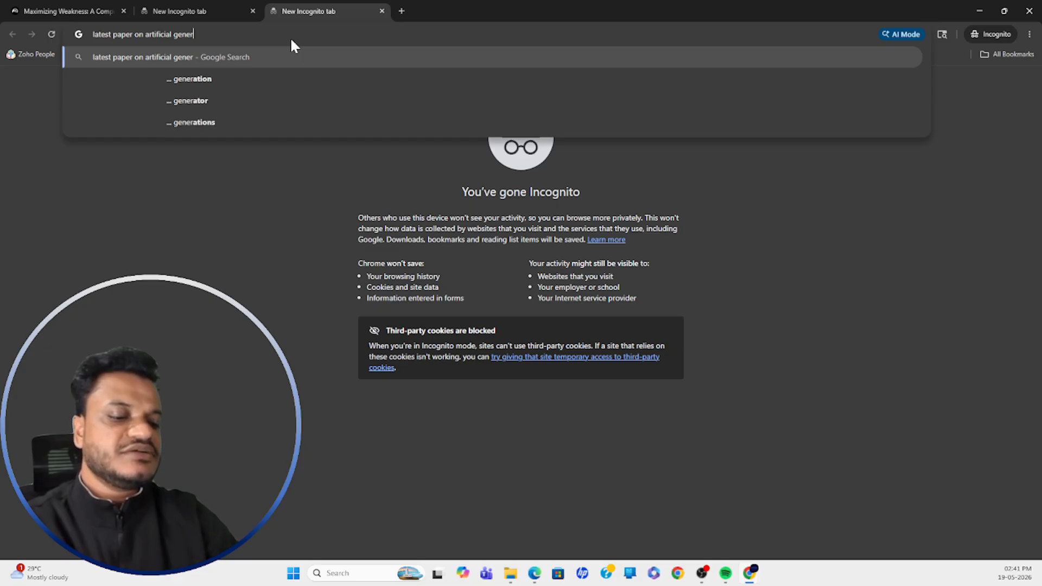
type("al inte")
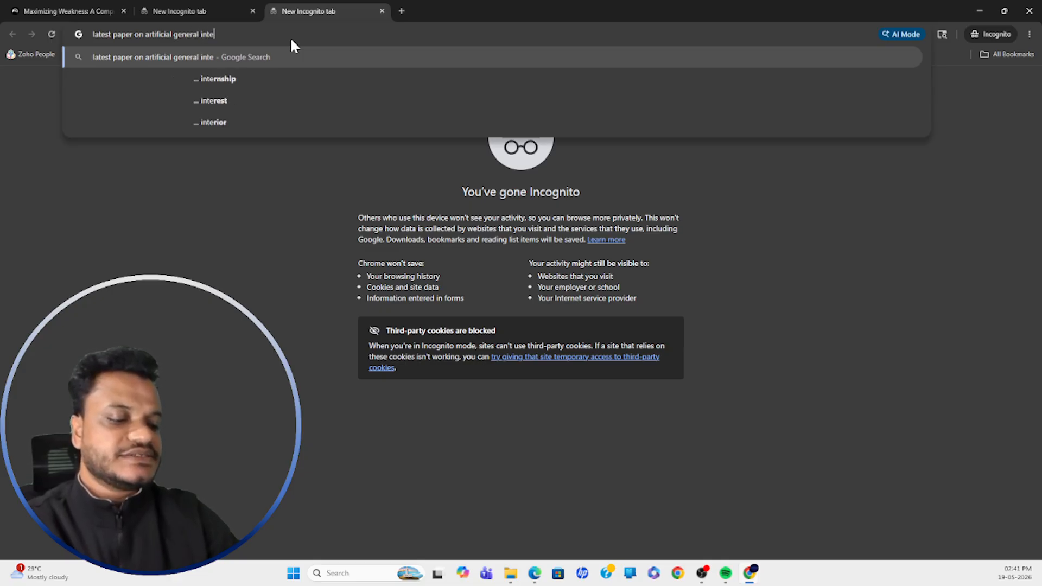
type("lligence")
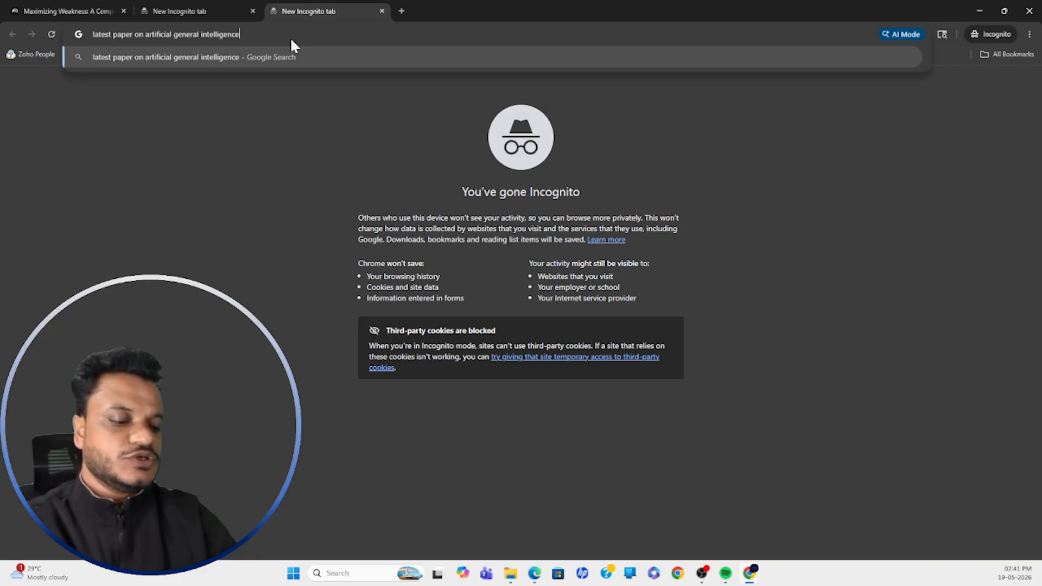
key("Return")
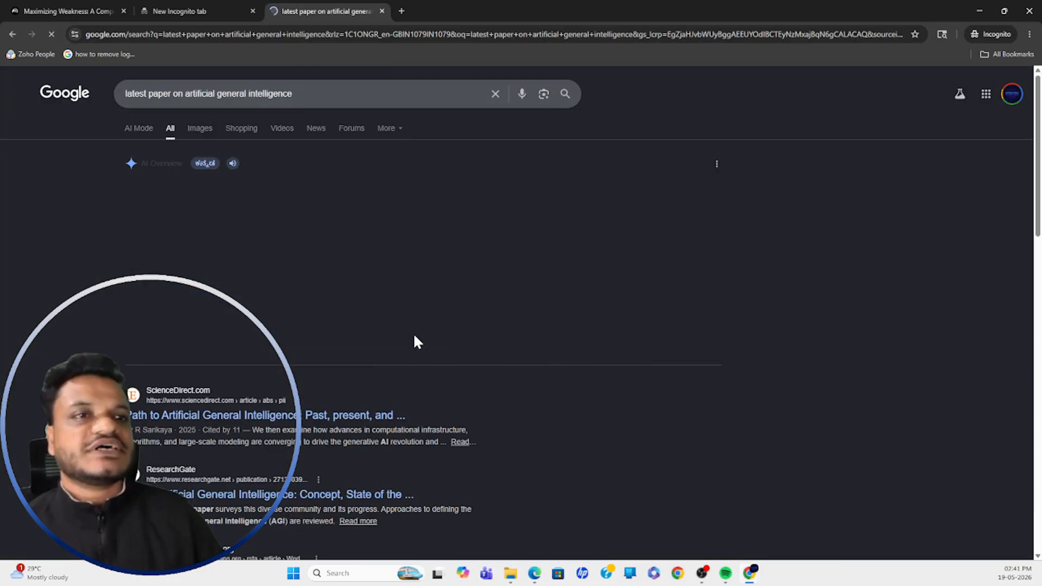
Open the blog.google result about Google DeepMind's AGI safety paper and copy the article's URL.
scroll(305, 337, "down", 3)
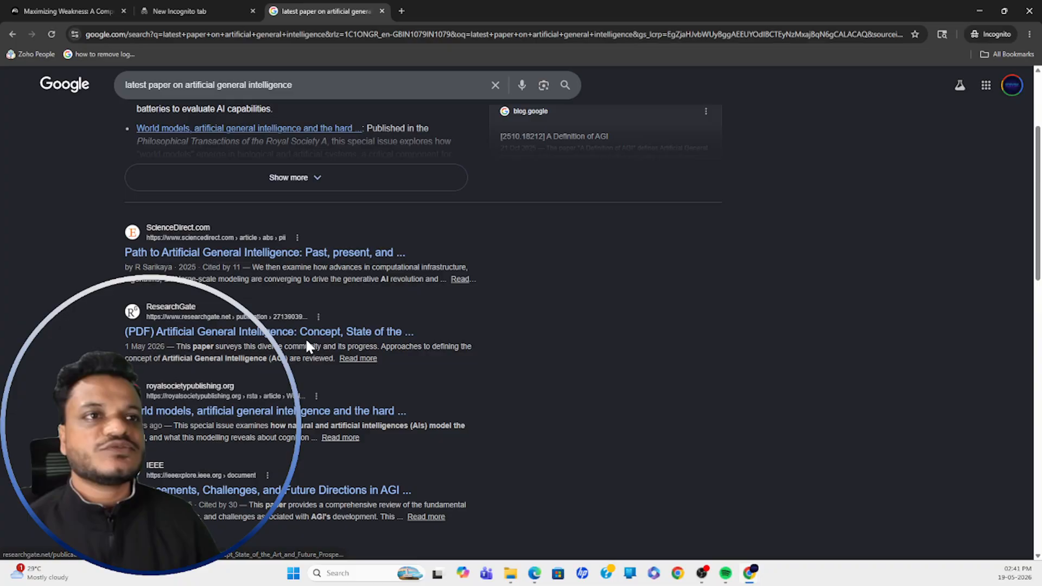
scroll(306, 347, "down", 2)
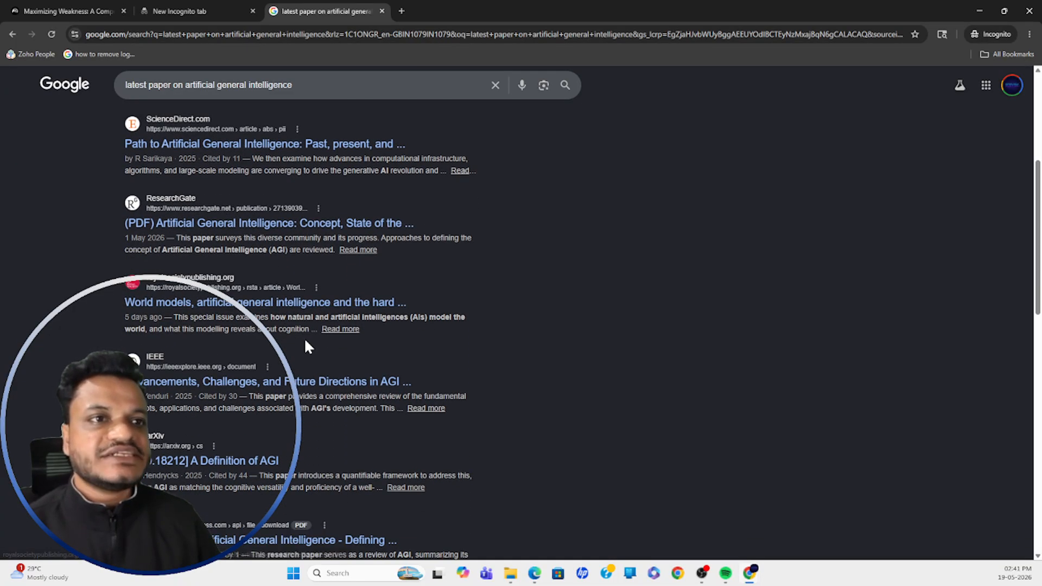
scroll(266, 369, "down", 2)
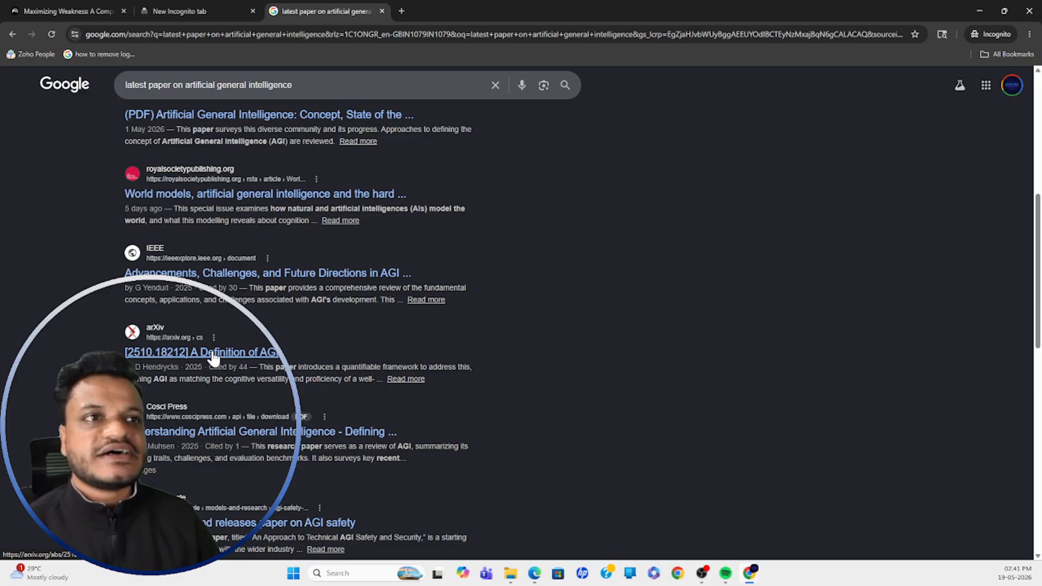
scroll(239, 366, "down", 1)
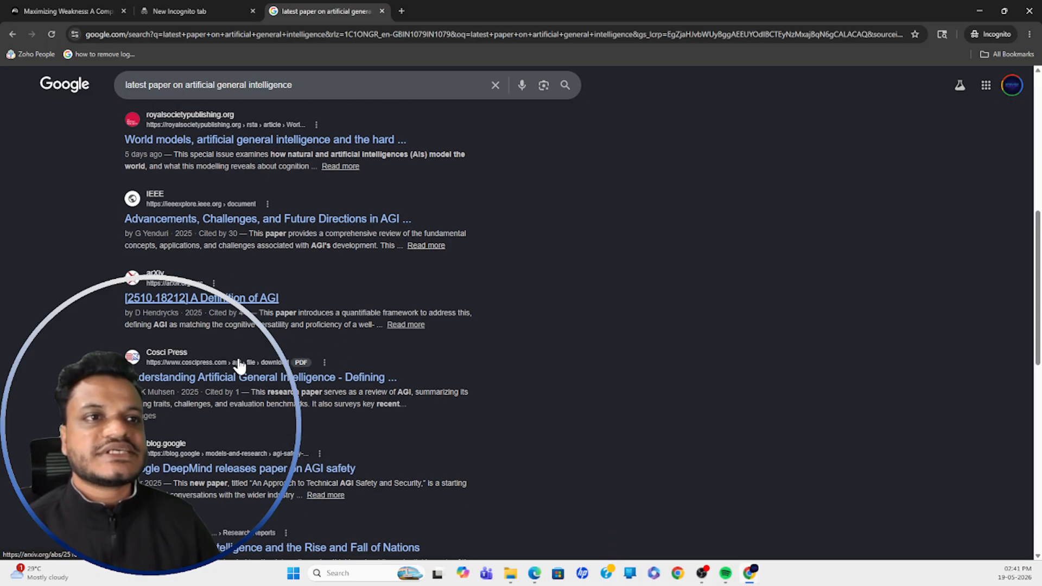
left_click(239, 474)
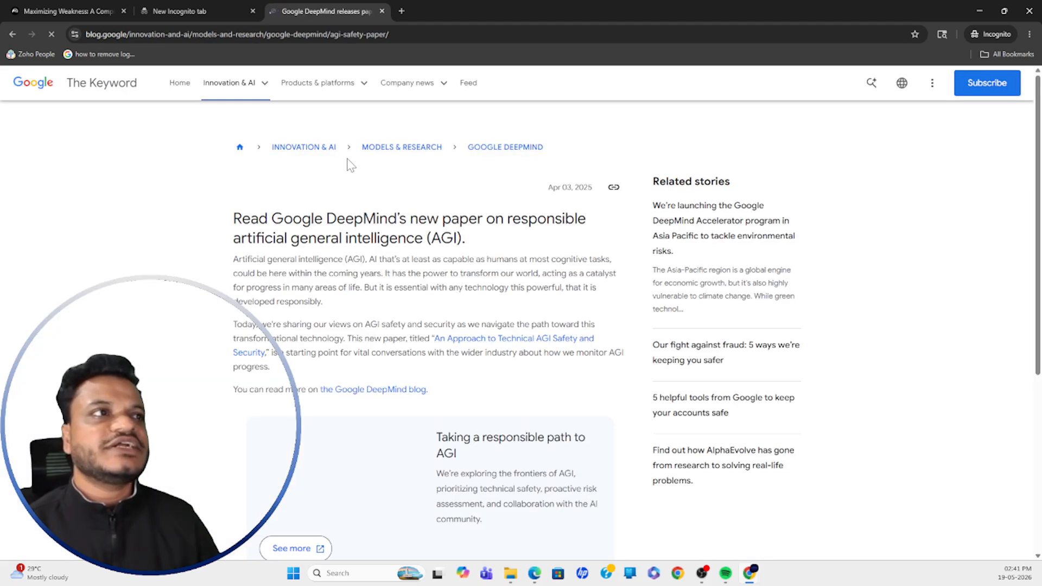
left_click(172, 35)
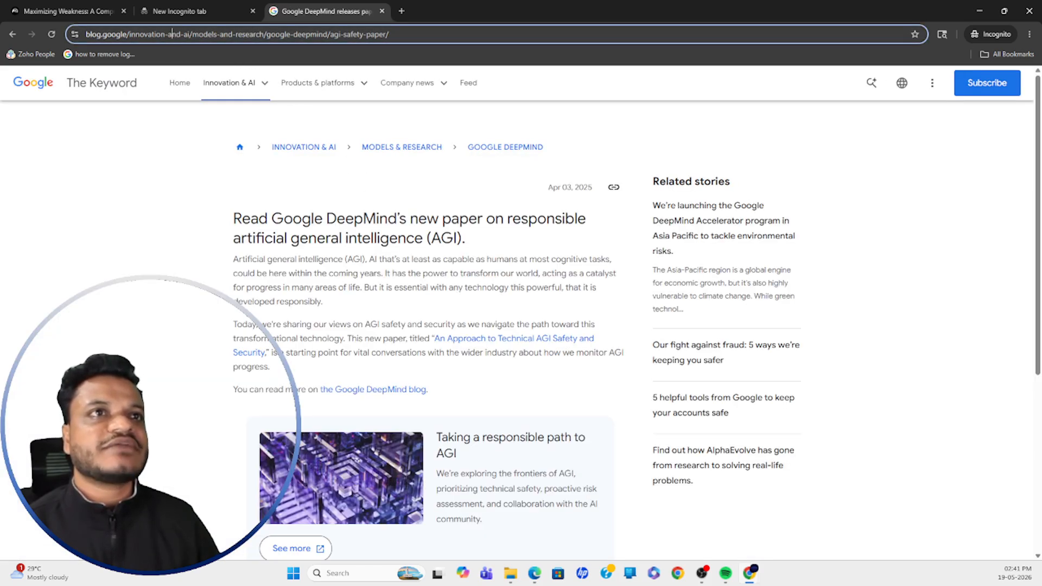
right_click(173, 34)
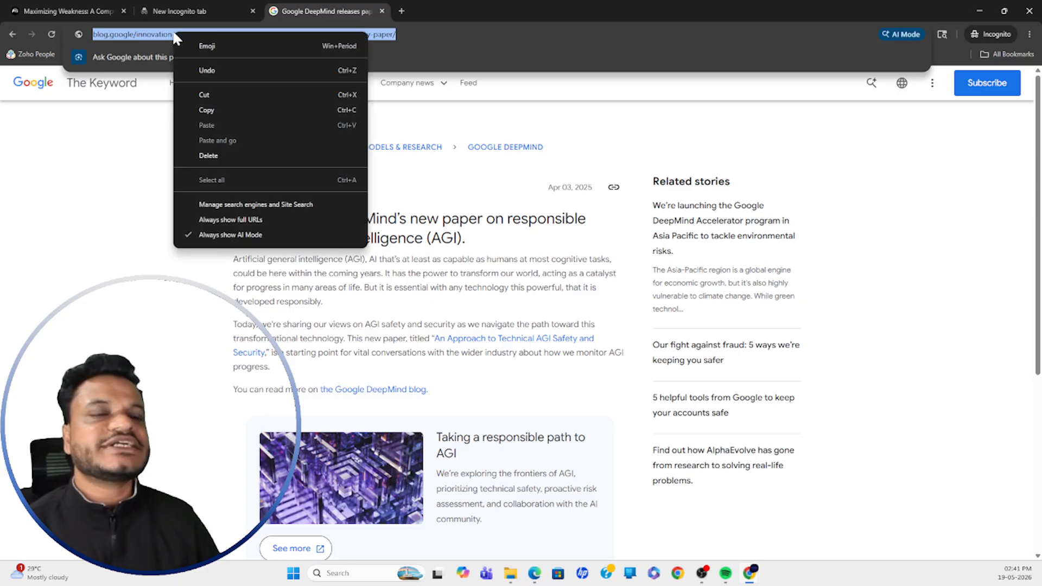
left_click(222, 110)
Add the copied blog.google AGI safety paper URL to the NotebookLM notebook as a source using Web and Fast research.
left_click(70, 12)
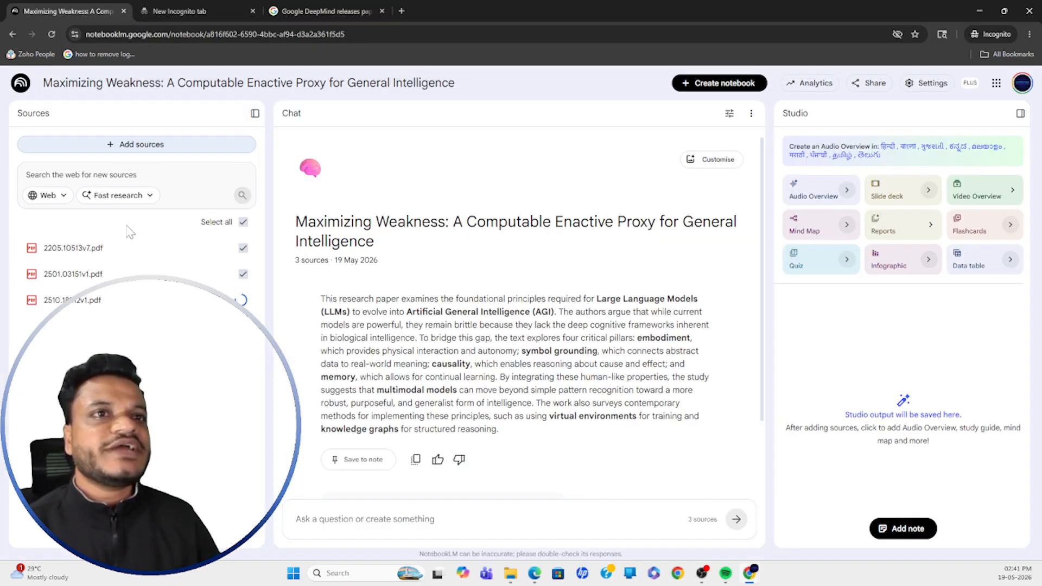
left_click(136, 145)
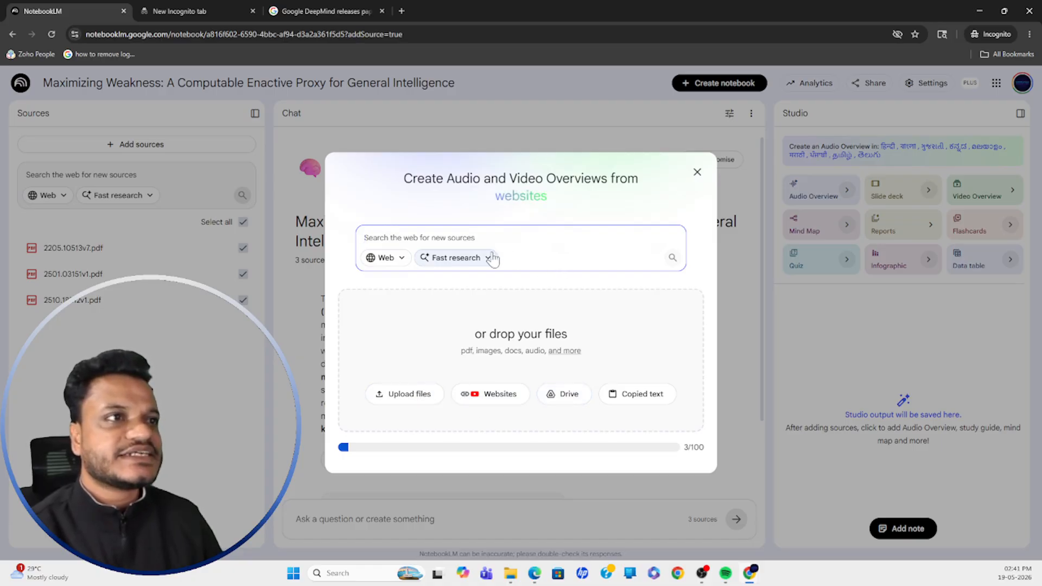
left_click(399, 258)
left_click(392, 278)
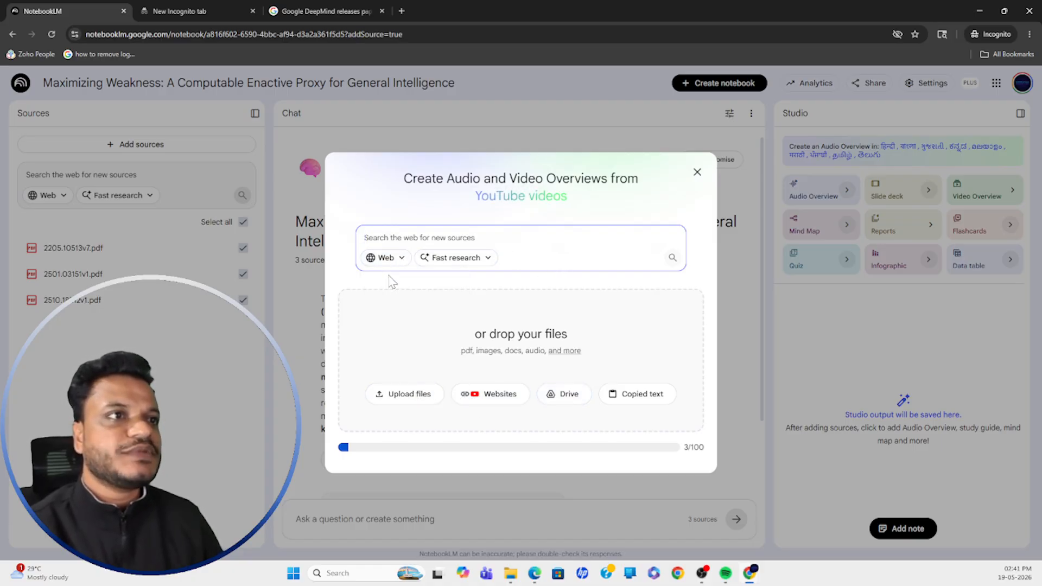
left_click(397, 258)
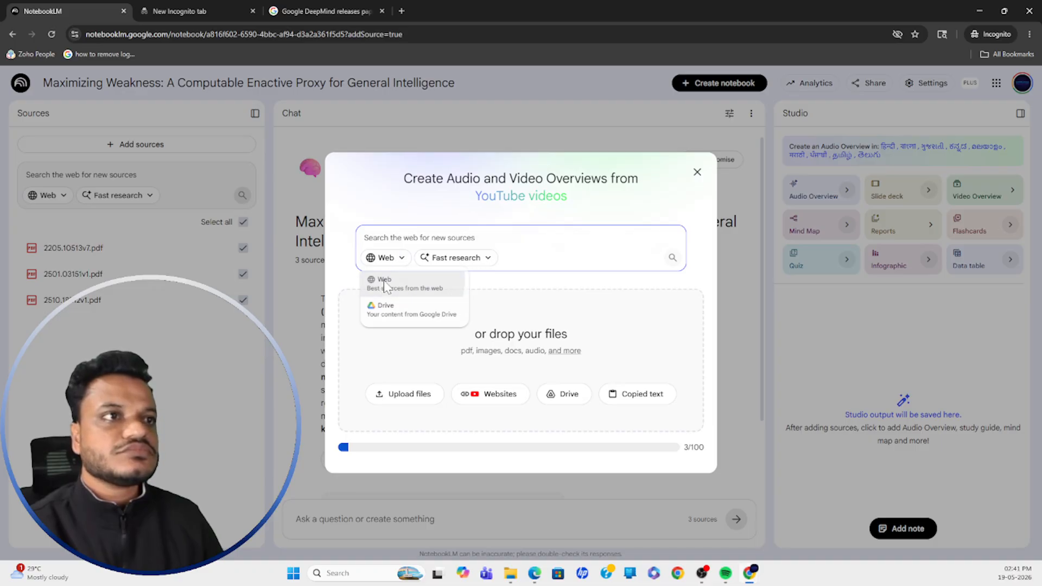
left_click(386, 284)
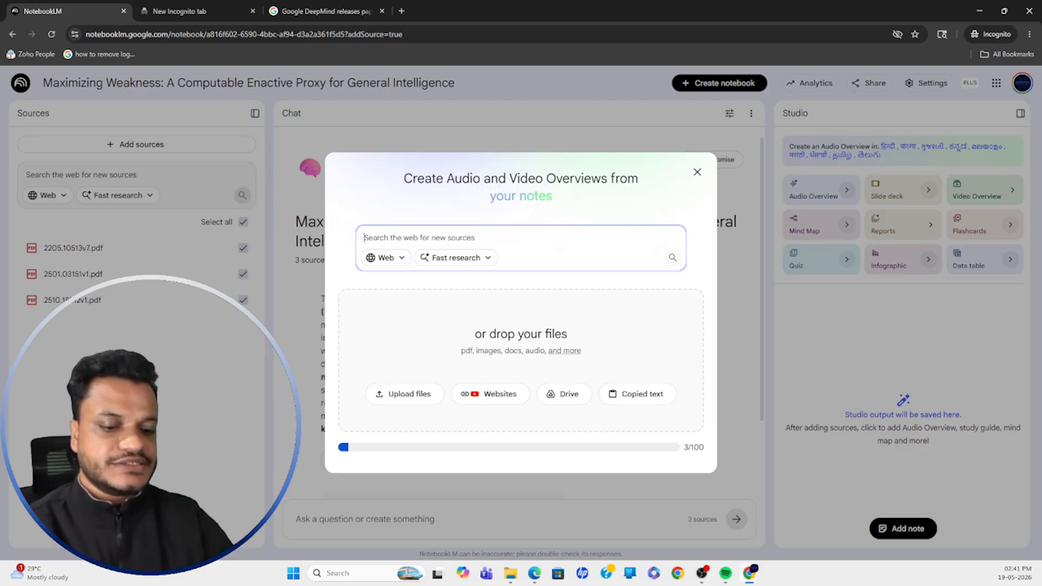
key("ctrl+v")
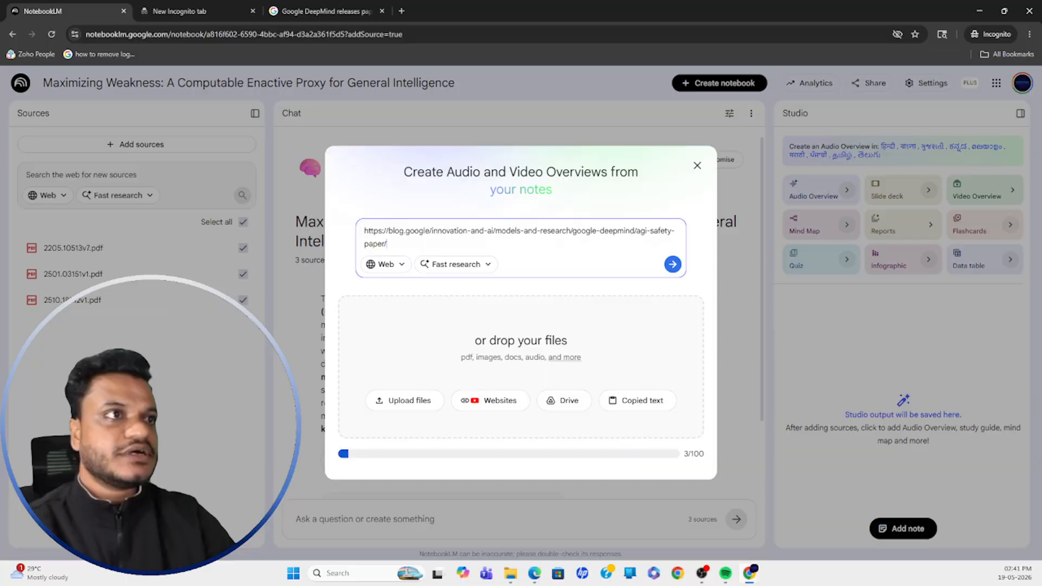
left_click(672, 265)
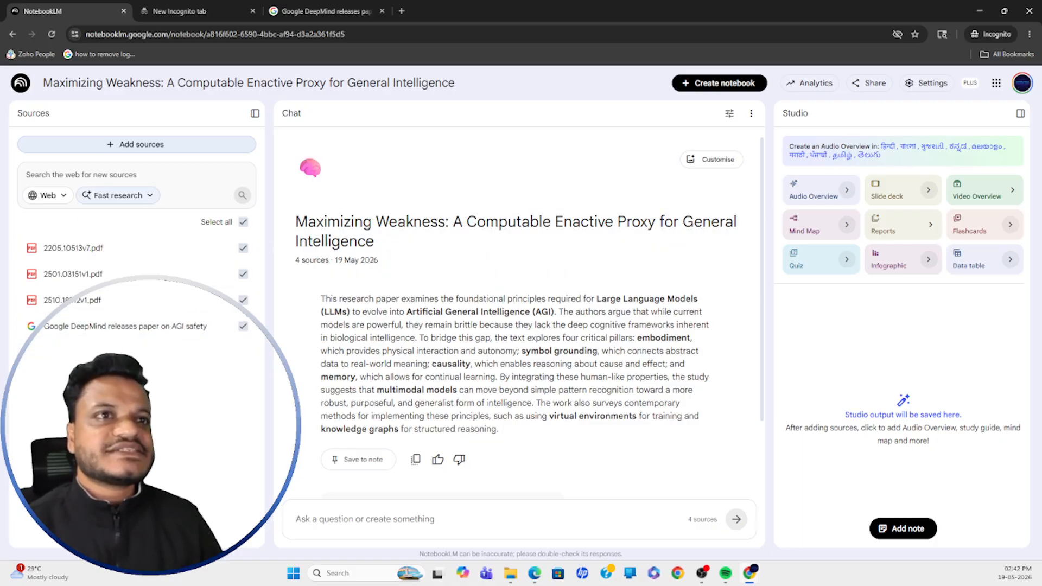
Look at the website and YouTube URL import option and the Google results for AGI papers without adding anything.
left_click(170, 151)
left_click(472, 394)
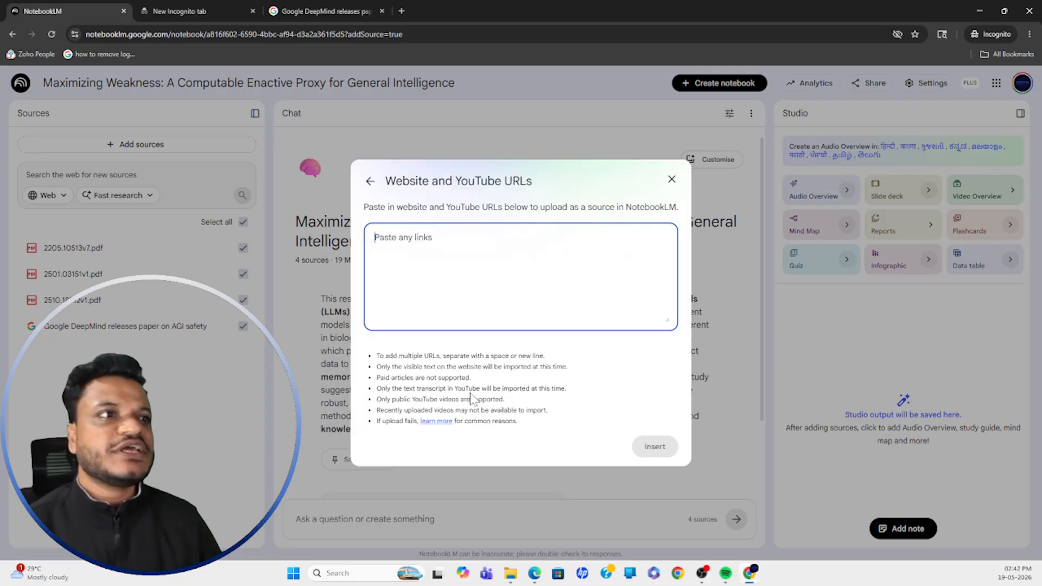
left_click(401, 11)
left_click(312, 13)
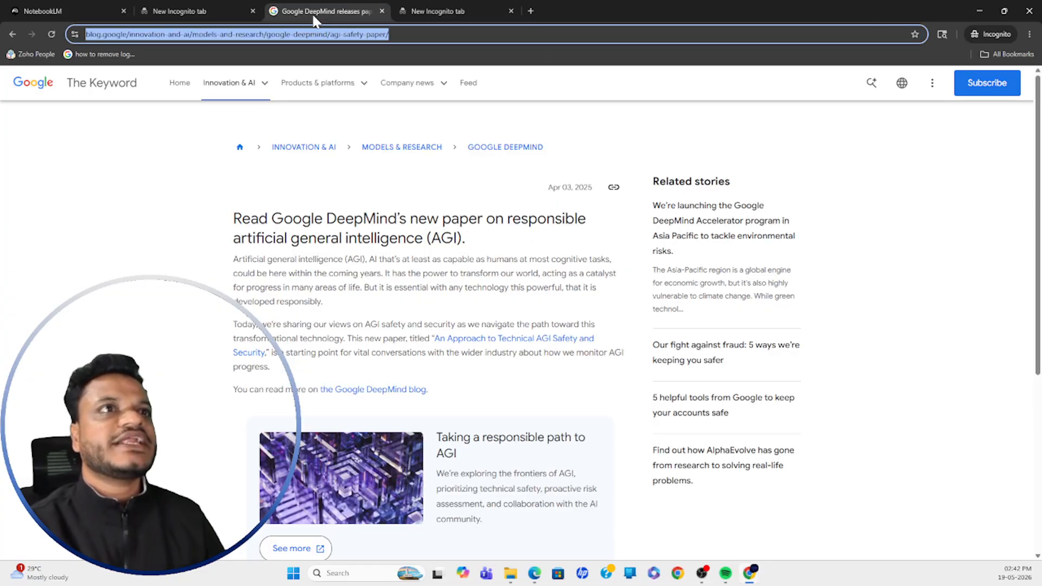
left_click(12, 34)
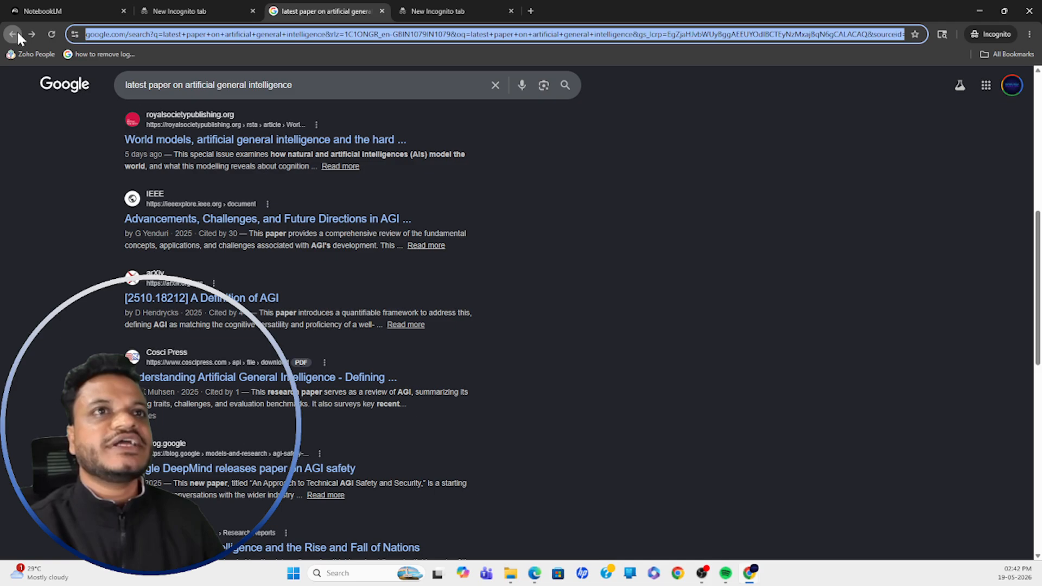
scroll(347, 155, "up", 5)
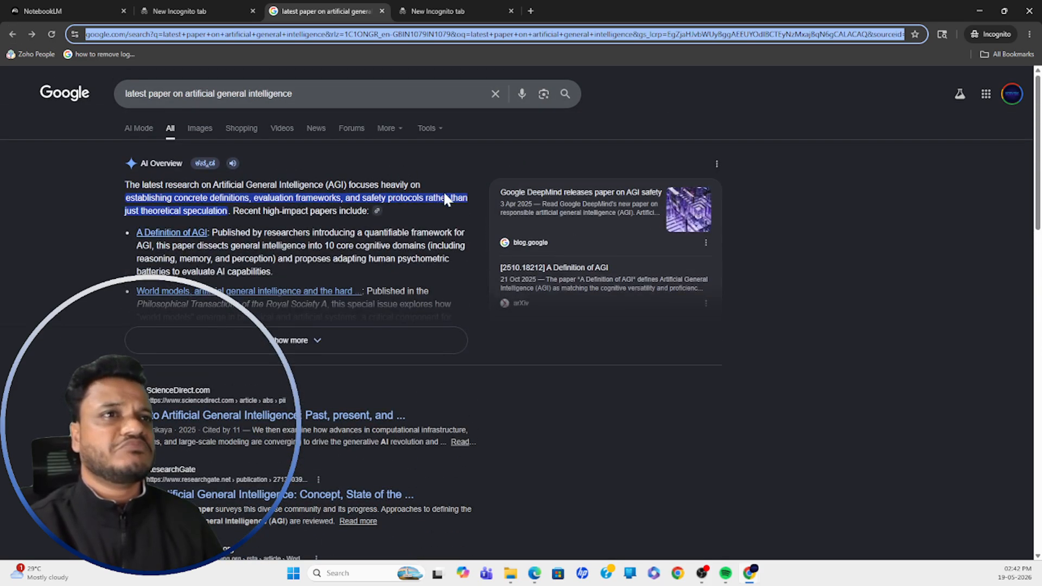
left_click(438, 6)
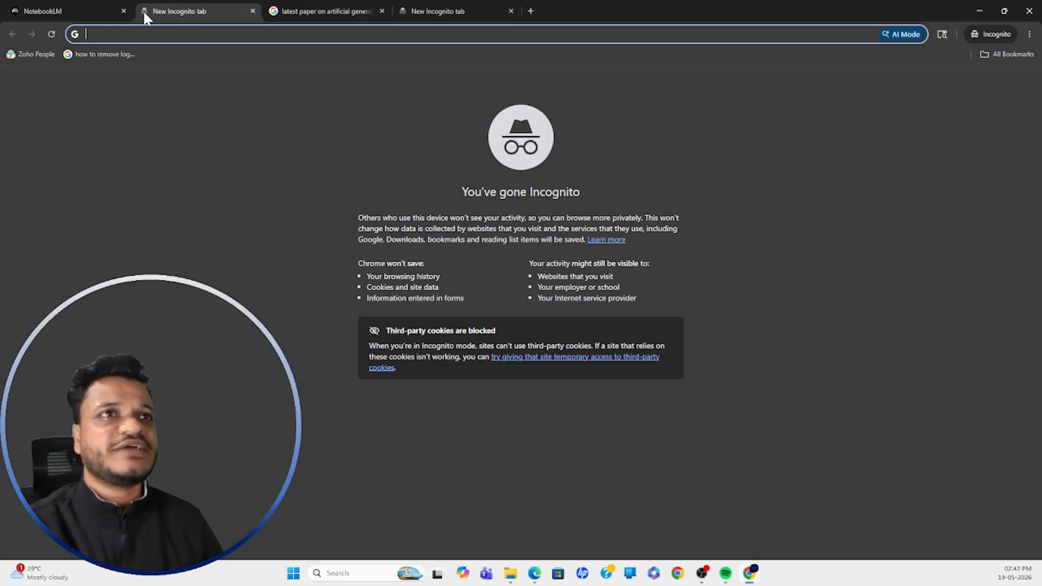
left_click(92, 11)
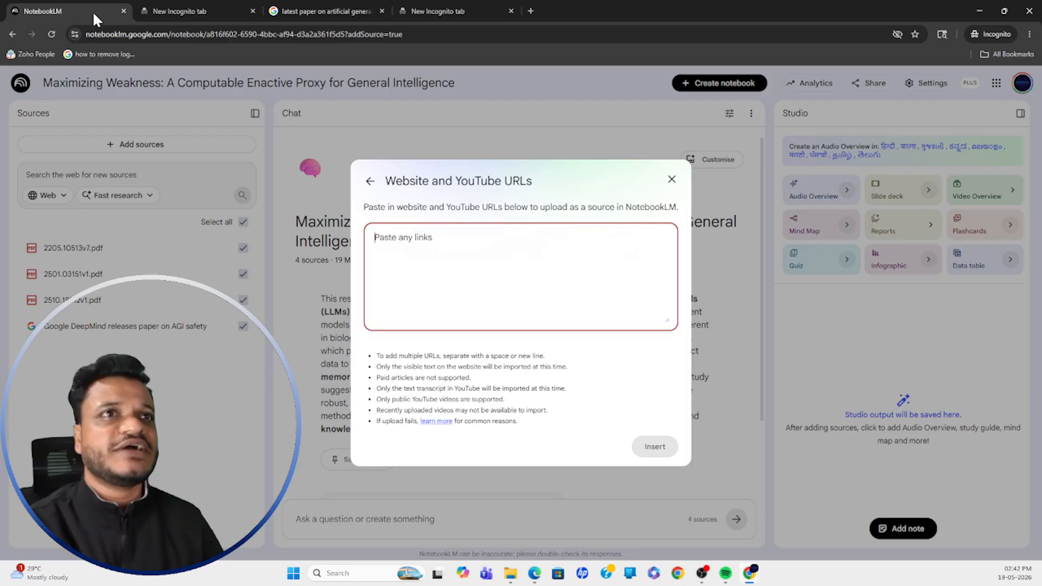
left_click(671, 178)
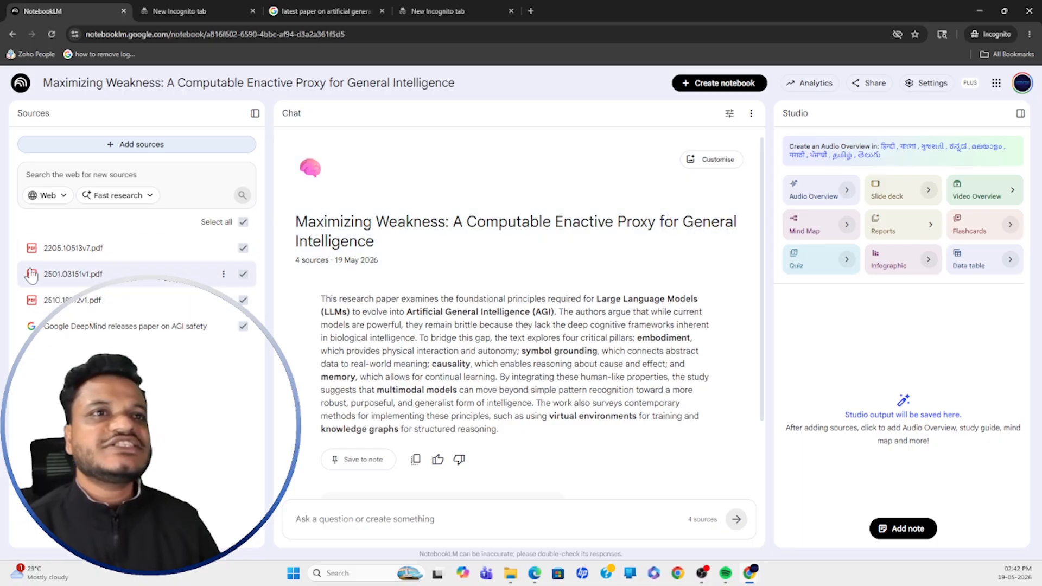
Review the notebook's chat summary and suggested questions, and open the source guide of 2205.10513v7.pdf.
scroll(480, 262, "down", 2)
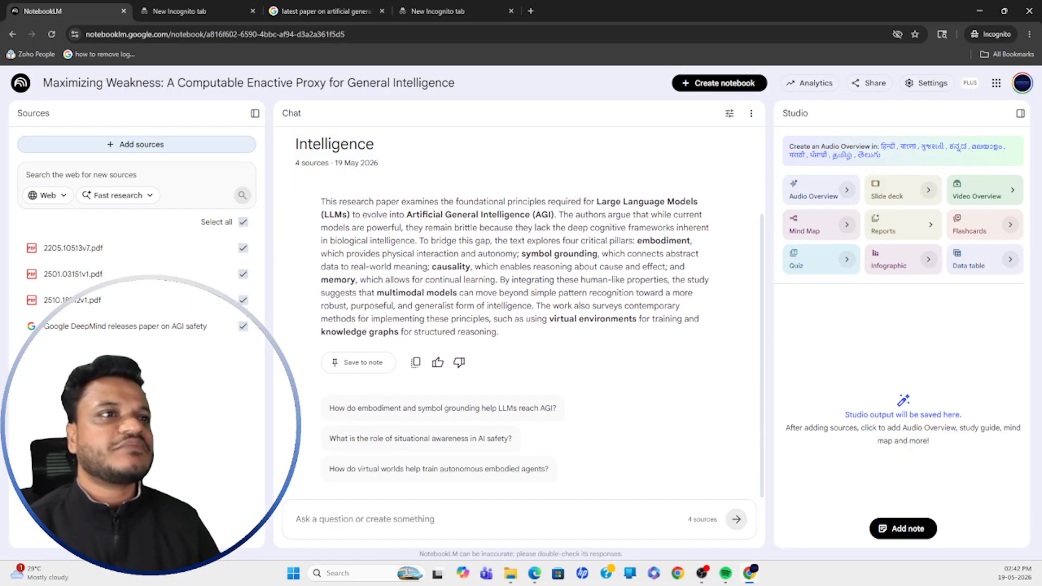
scroll(491, 279, "up", 2)
left_click(86, 257)
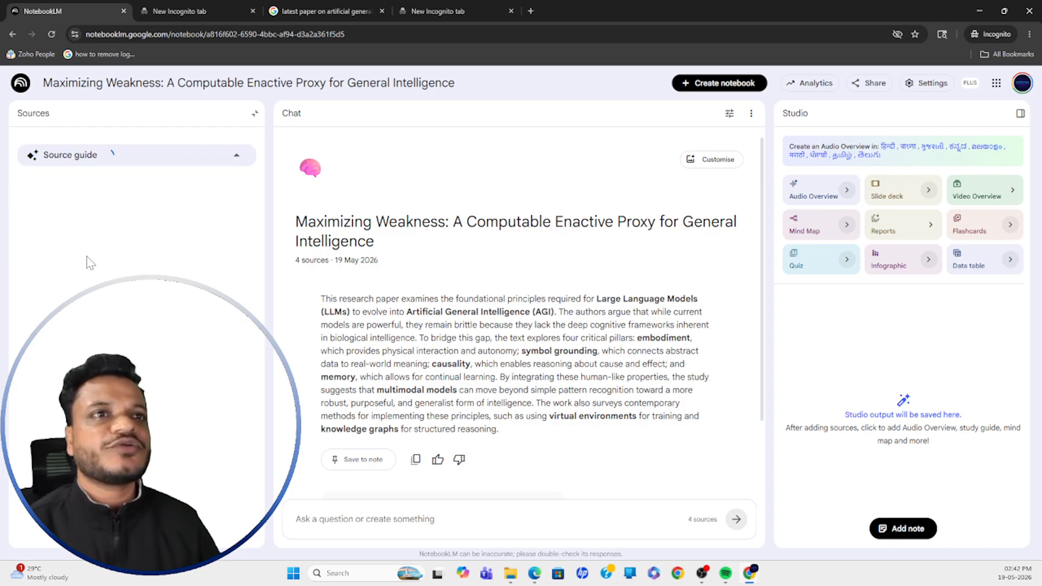
Return to the NotebookLM home page and look through the featured and recent notebooks.
left_click(12, 34)
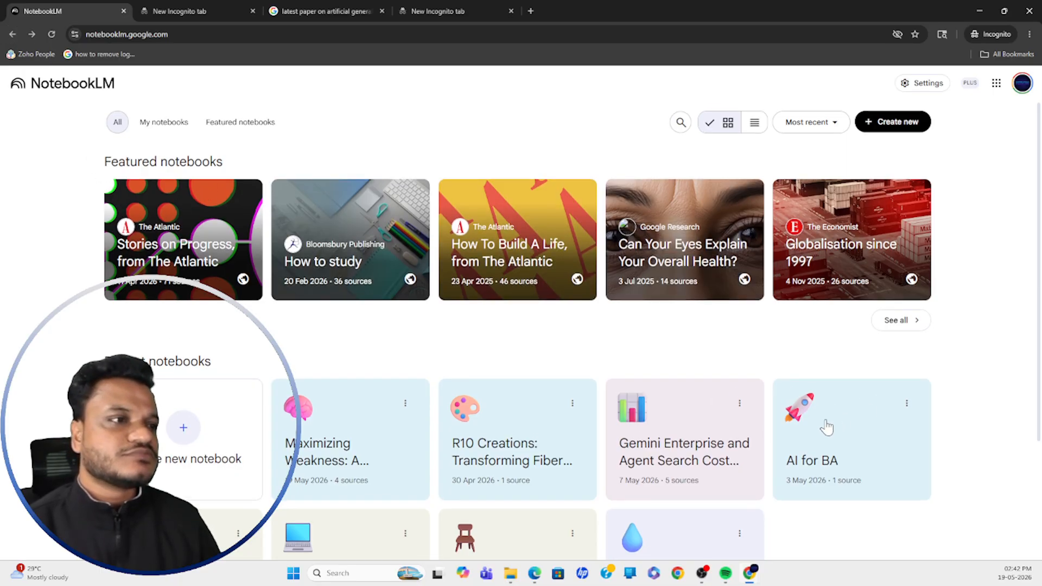
scroll(828, 426, "down", 3)
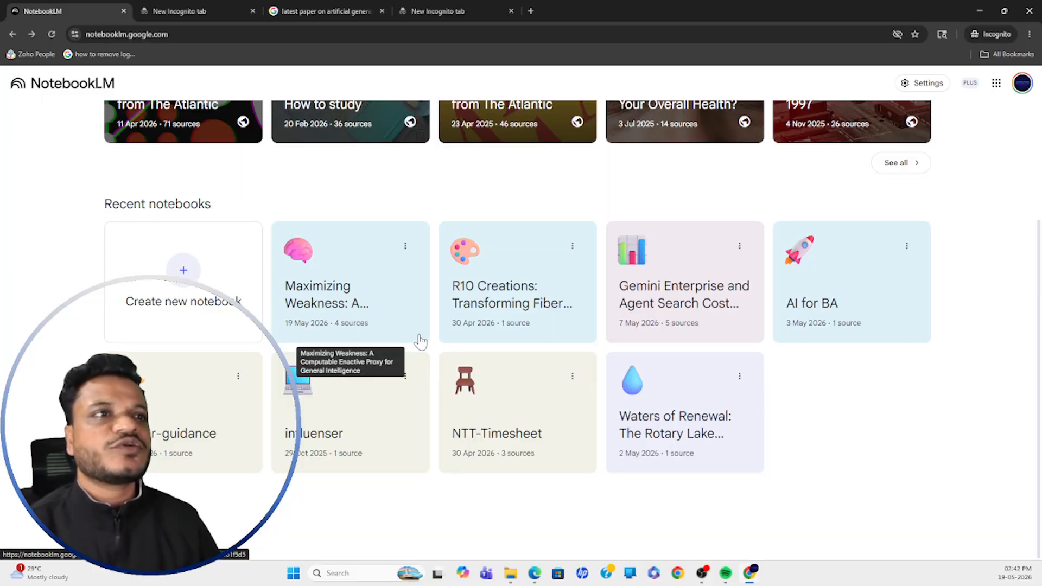
scroll(461, 350, "up", 3)
scroll(472, 353, "down", 3)
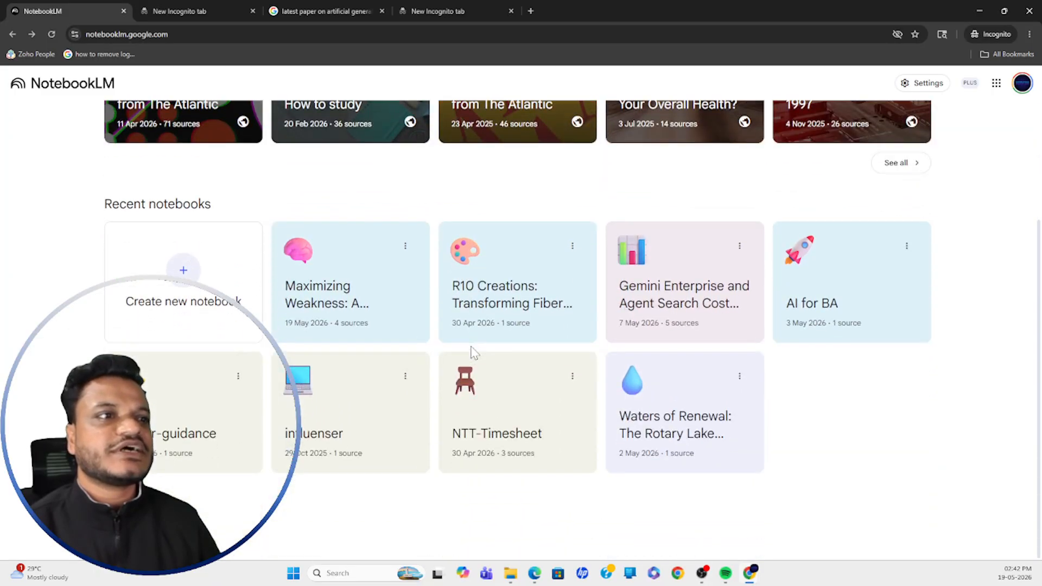
scroll(472, 352, "up", 3)
scroll(471, 351, "down", 2)
scroll(473, 353, "up", 2)
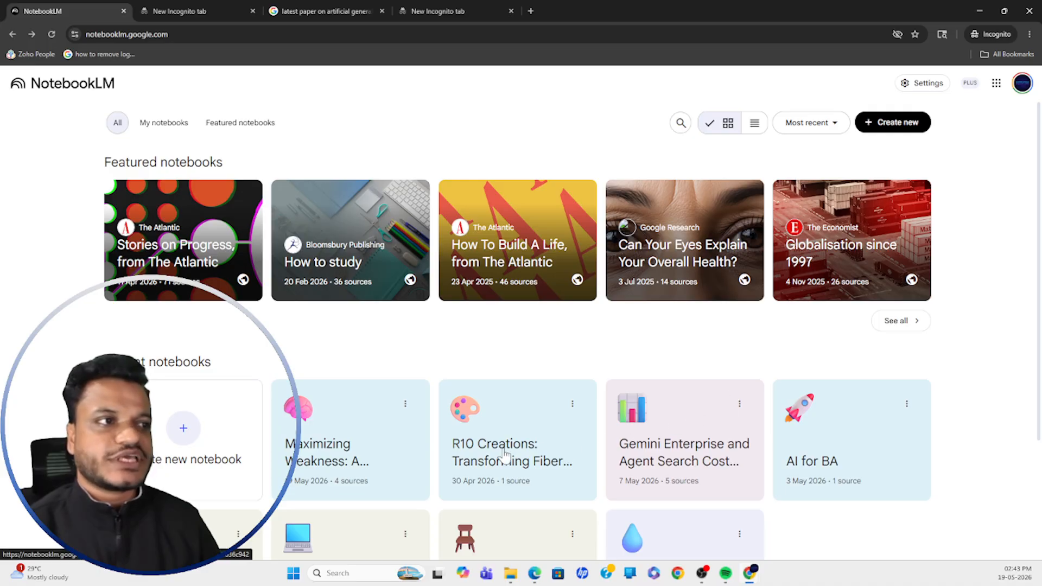
left_click(205, 10)
left_click(89, 11)
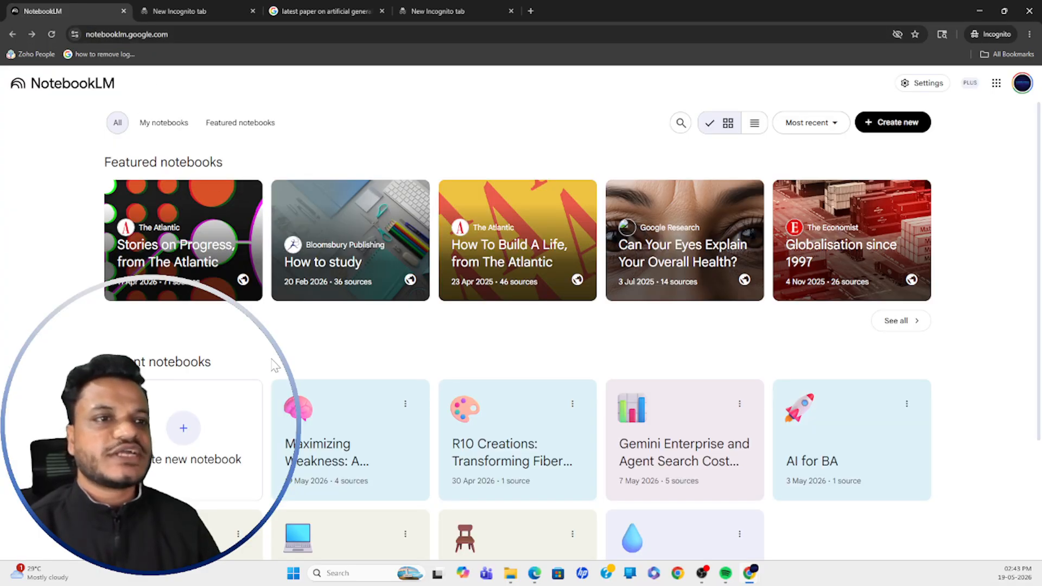
scroll(241, 417, "down", 3)
scroll(266, 421, "up", 1)
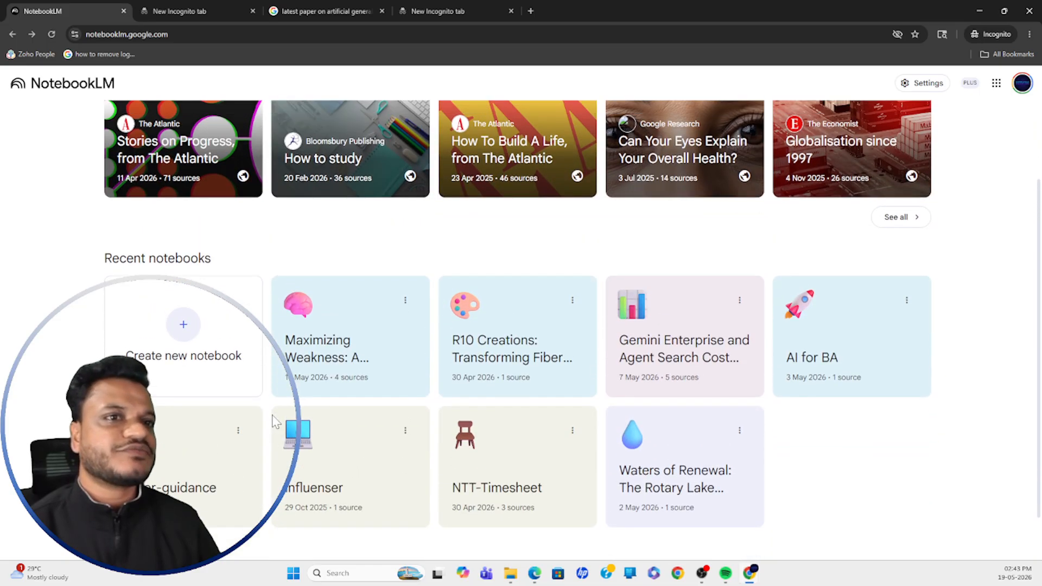
scroll(273, 422, "up", 2)
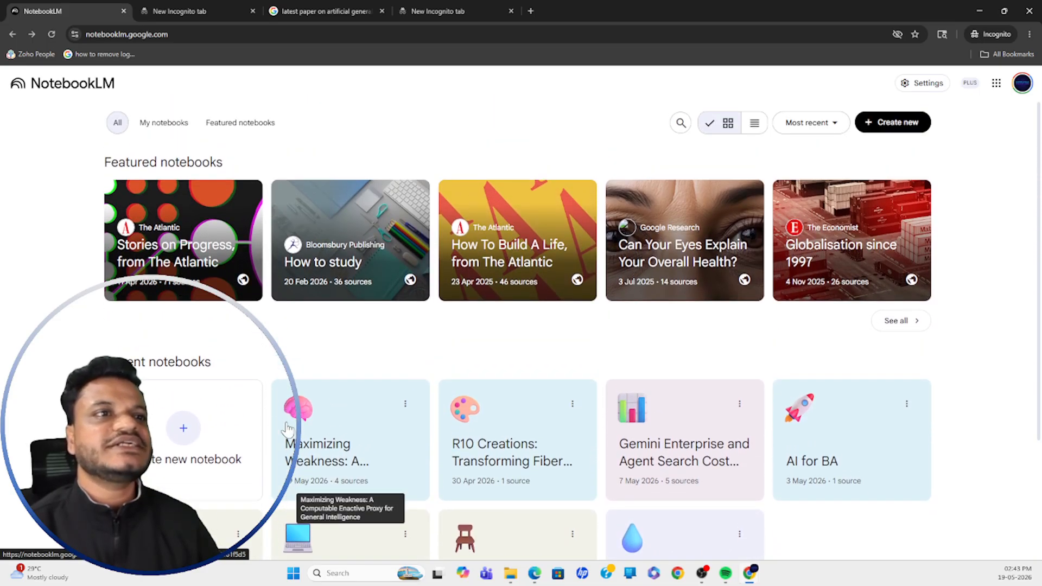
Create a new notebook and leave it without sources.
left_click(187, 444)
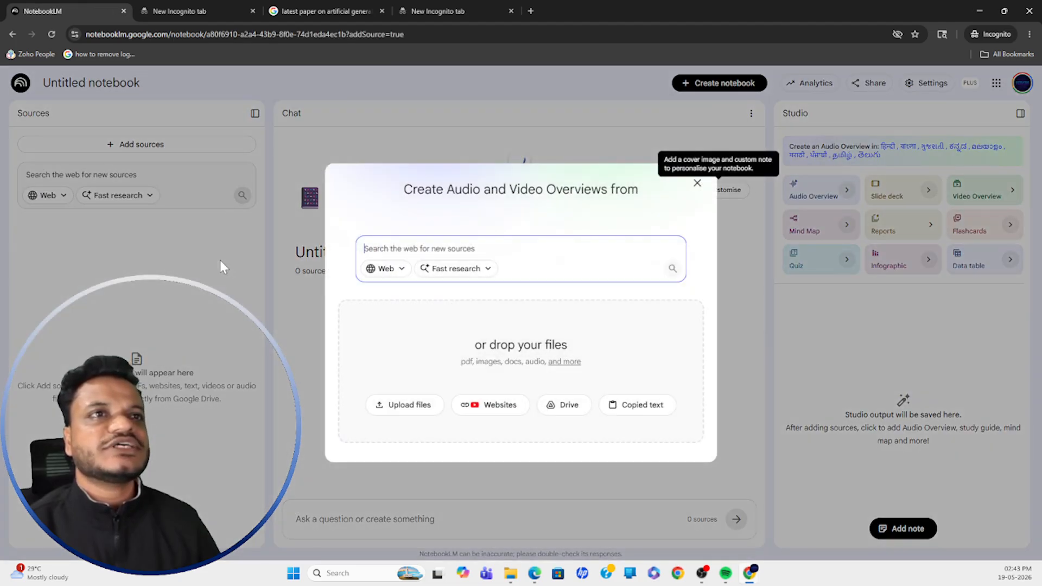
left_click(697, 183)
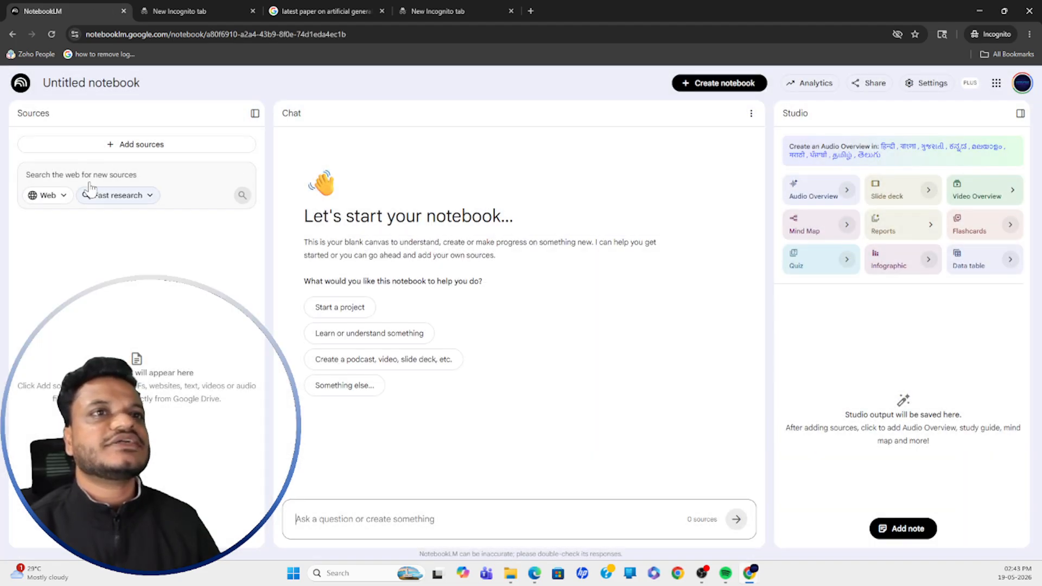
Look at the Google Drive source picker without selecting any items.
left_click(103, 146)
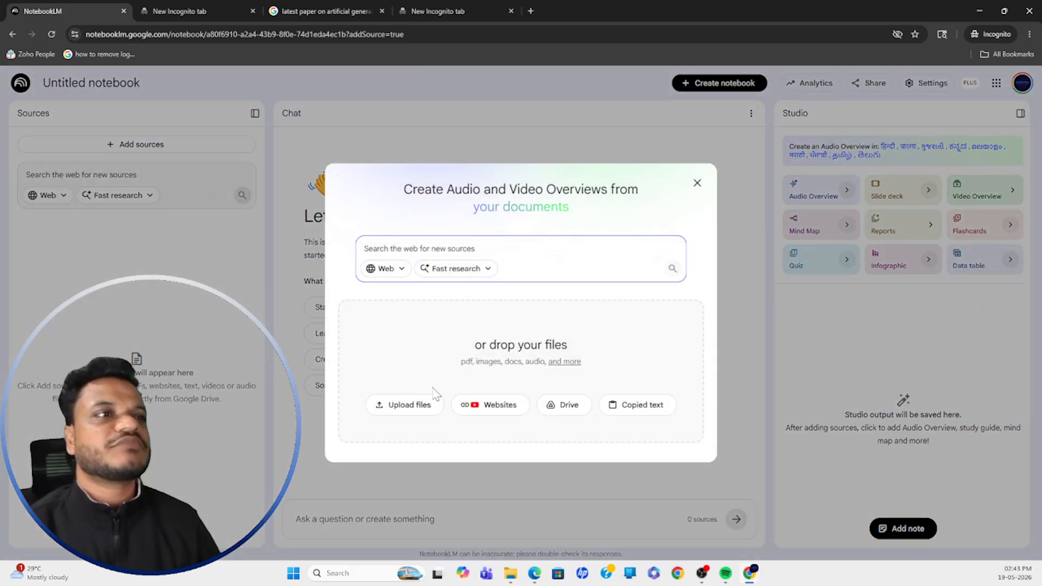
left_click(562, 404)
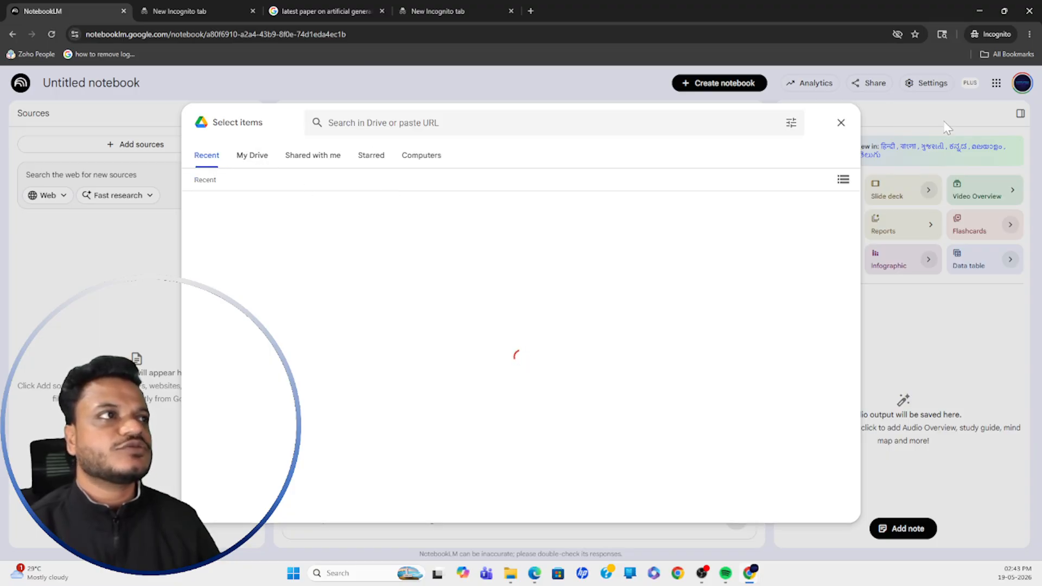
left_click(841, 122)
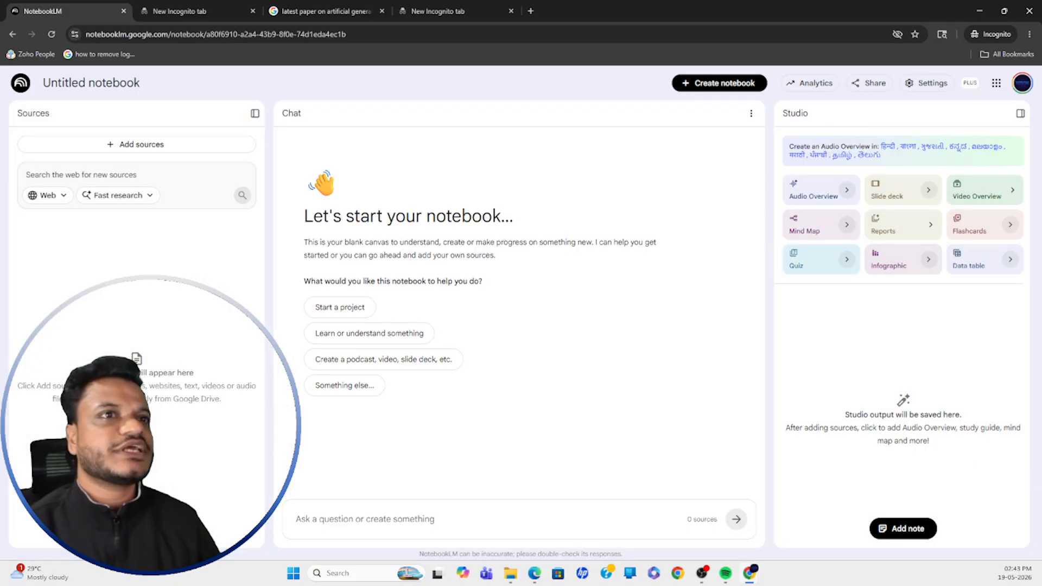
Upload the PDFs 2205.10513v7, 2501.03151v1 and 2510.18212v1 from the papers folder into the new notebook.
left_click(95, 152)
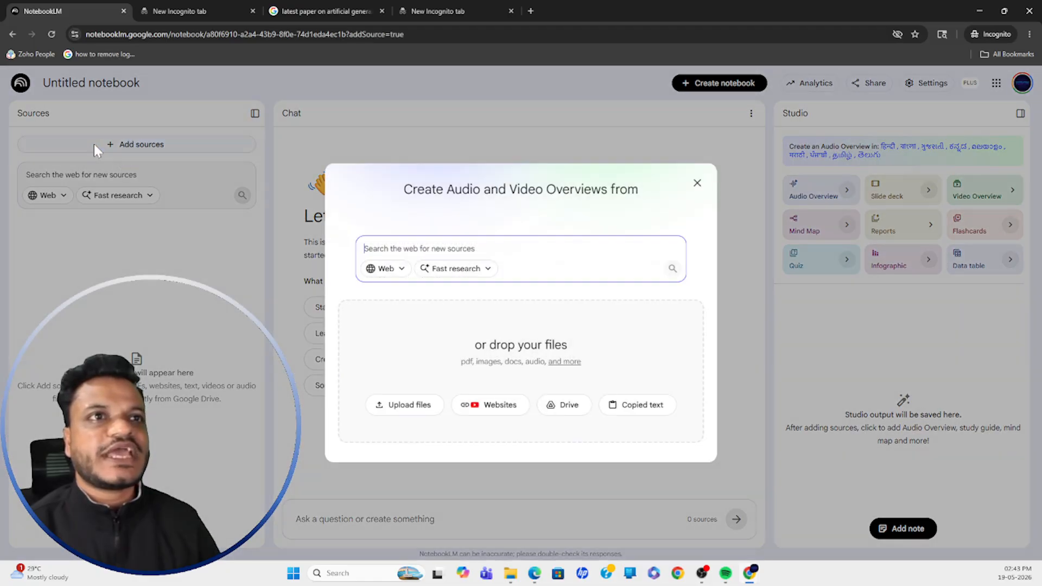
left_click(384, 410)
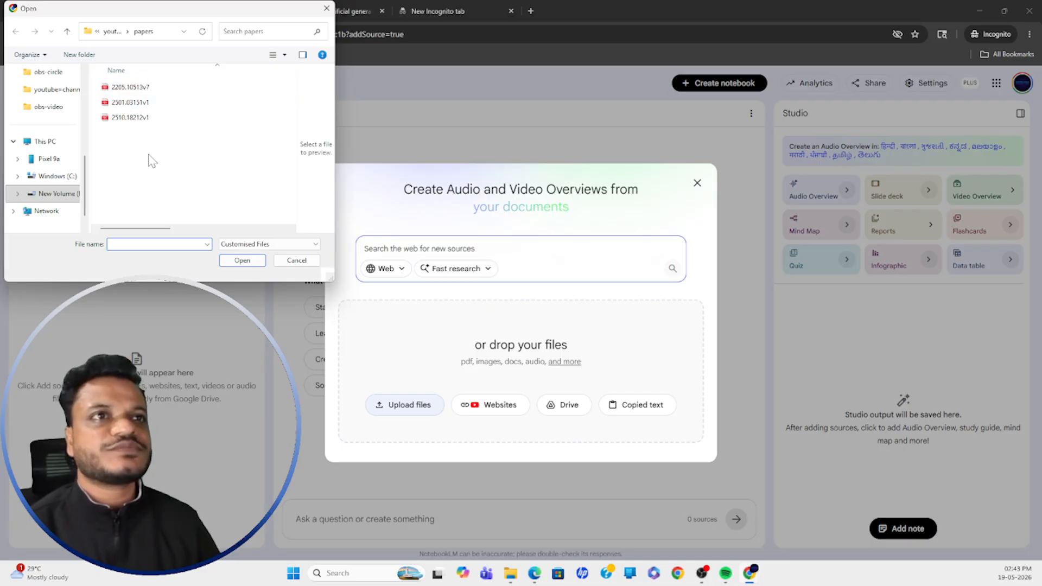
left_click_drag(146, 158, 146, 83)
left_click(243, 261)
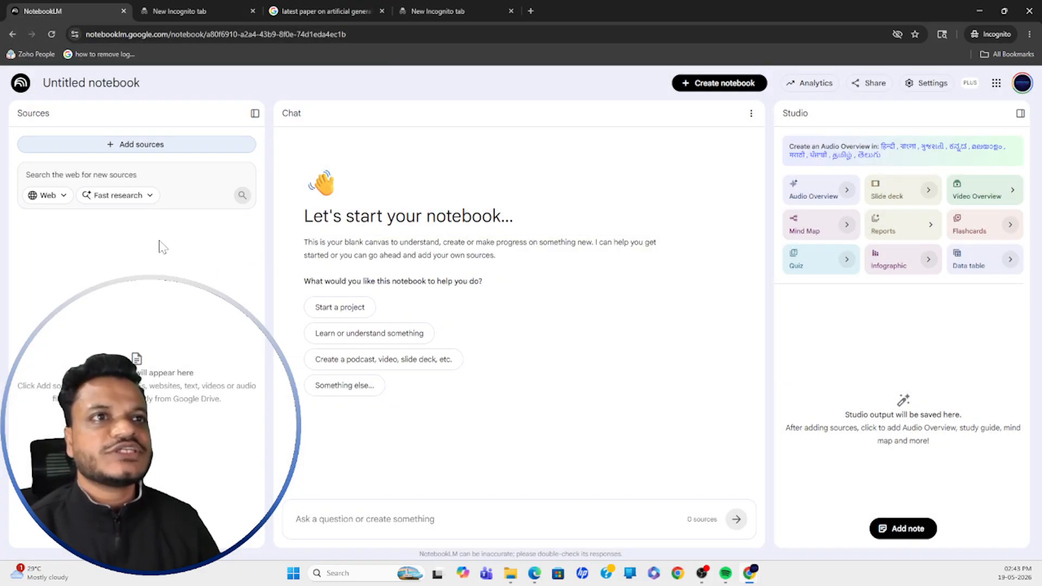
left_click(162, 144)
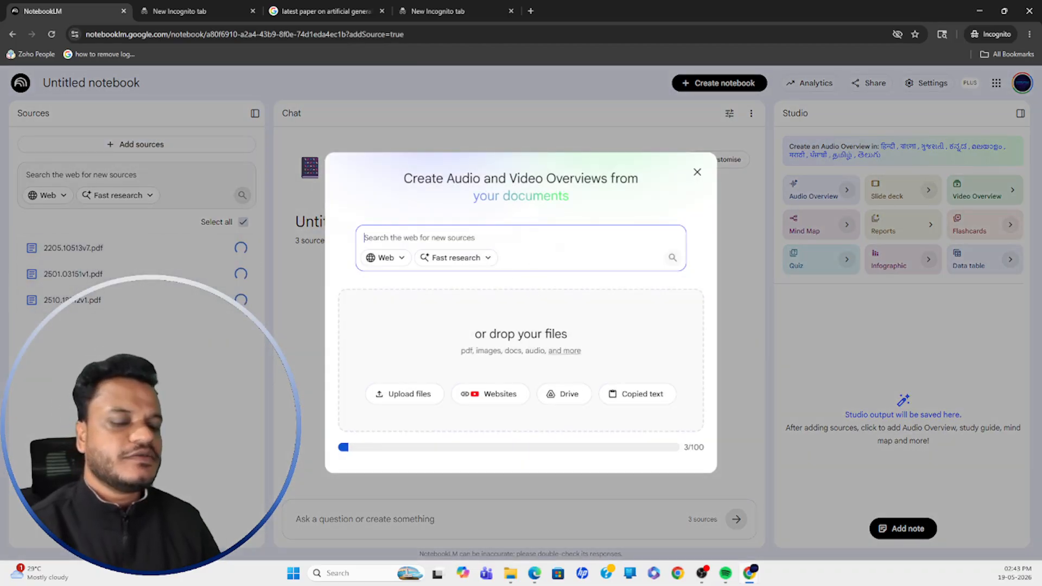
type("https://blog.google/innovation-and-ai/models-and-research/google-deepmind/agi-safety-paper/")
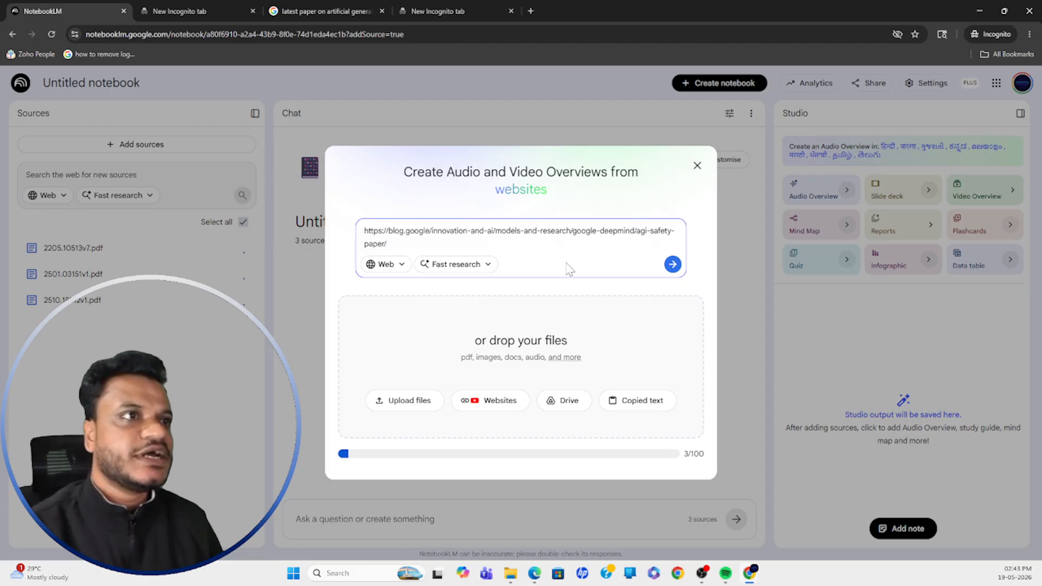
left_click(673, 266)
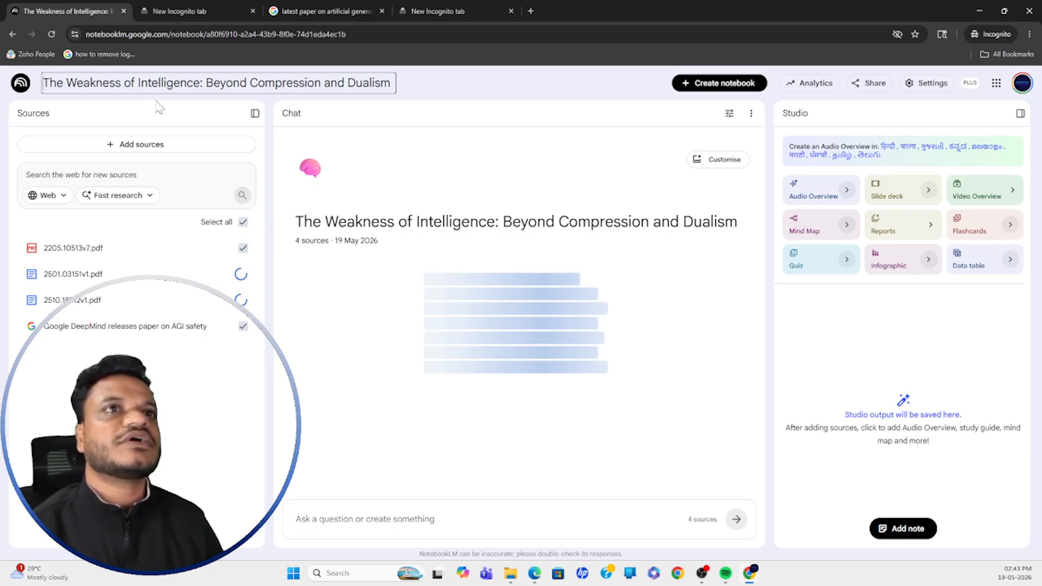
left_click_drag(156, 98, 155, 101)
left_click(440, 101)
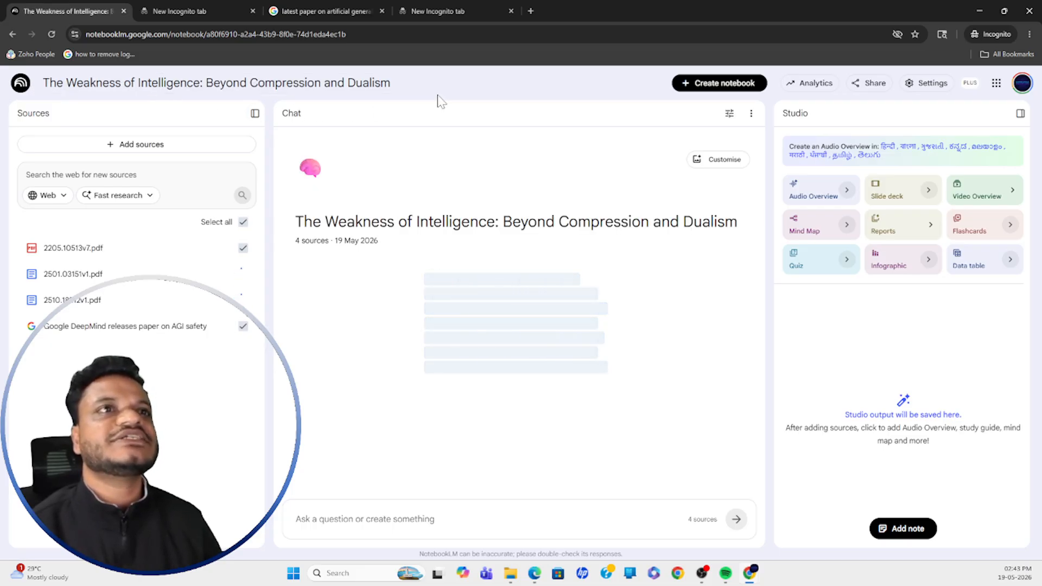
Rename the notebook to AGI-Research-Article.
left_click_drag(390, 83, 43, 83)
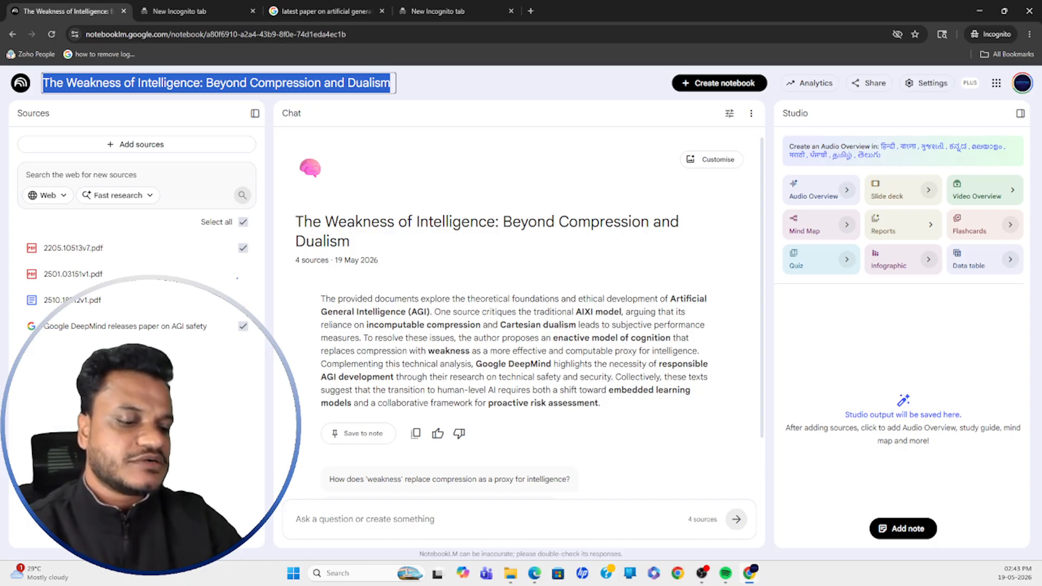
type("AGI")
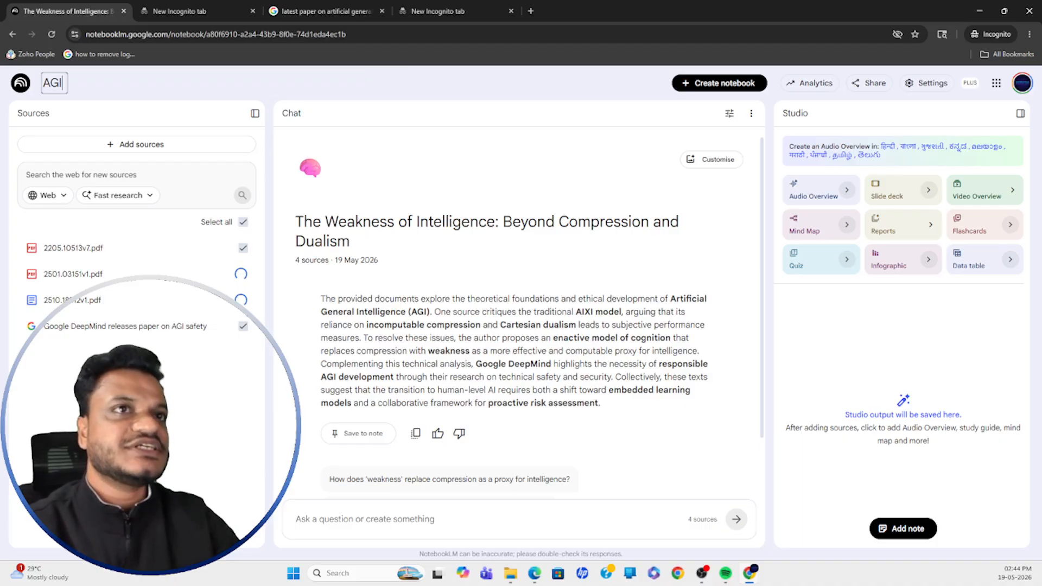
type("-Re")
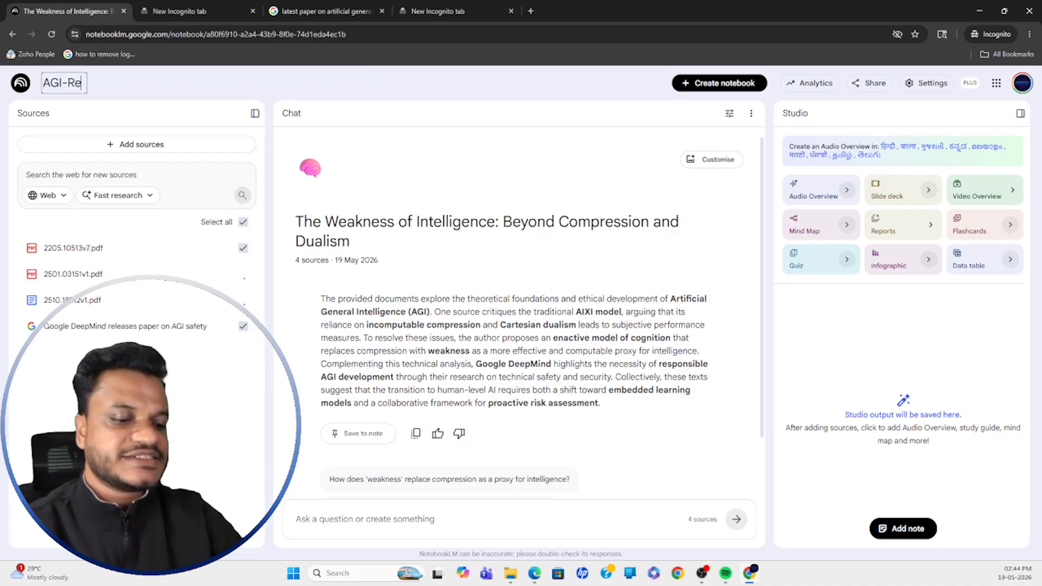
type("search")
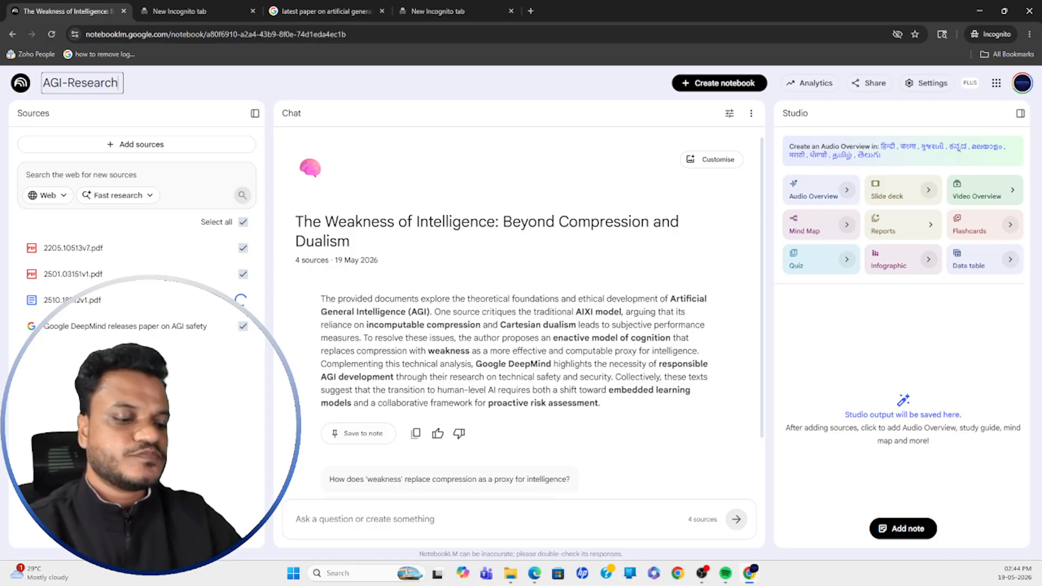
type("-Ar")
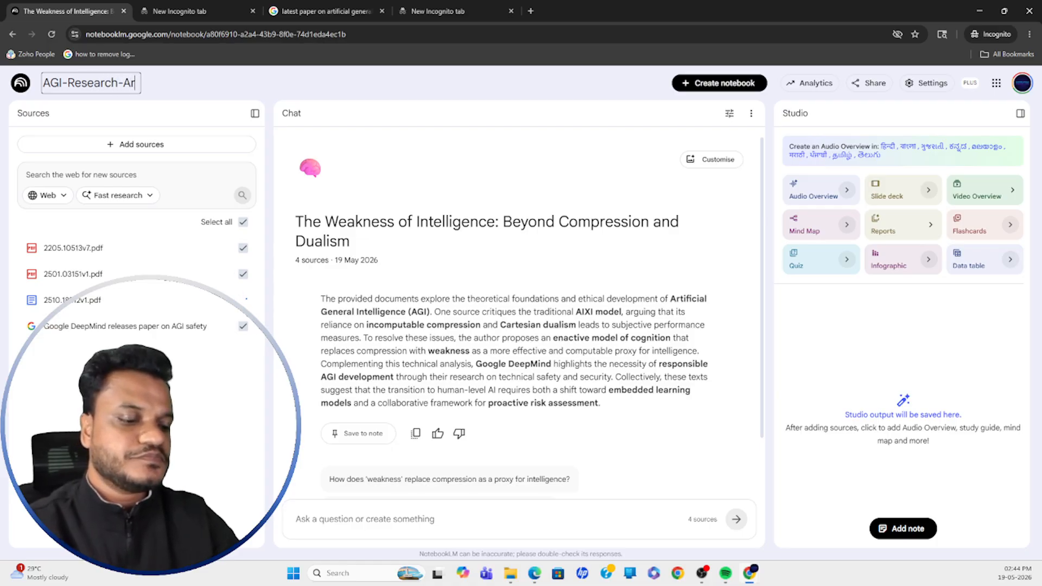
type("ticle")
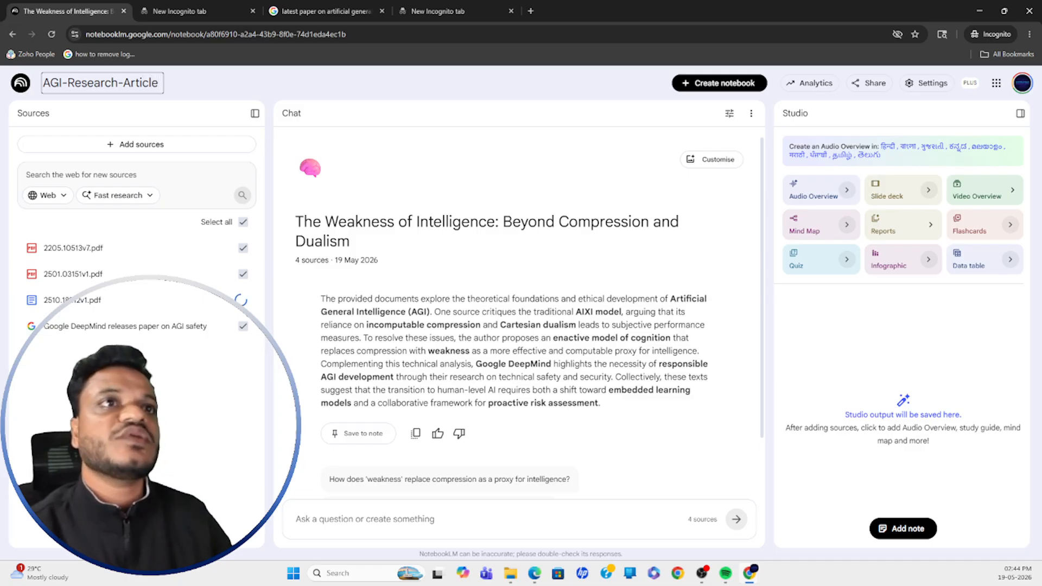
key("Return")
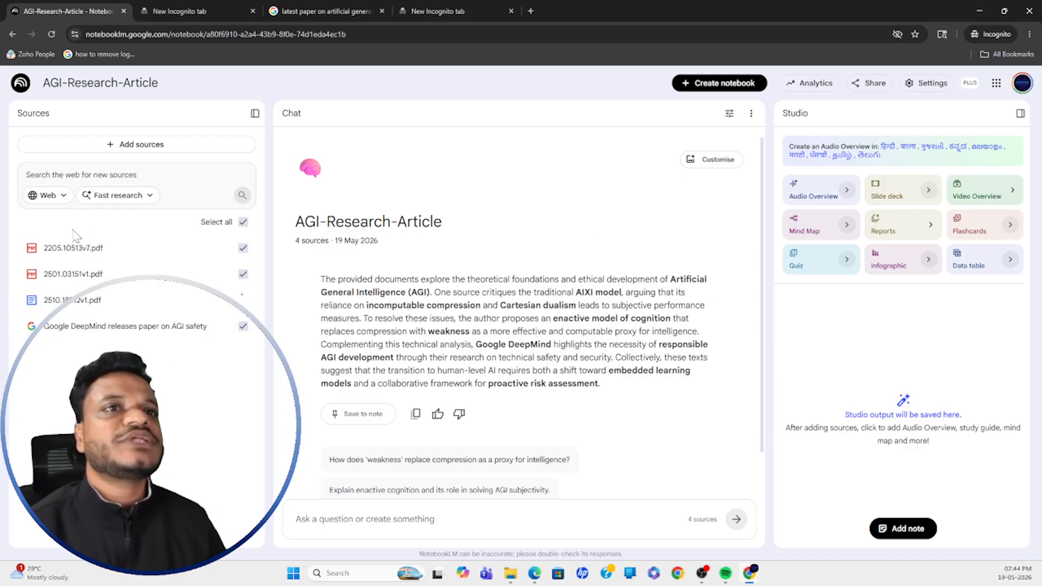
Exclude 2501.03151v1.pdf and the Google DeepMind article from the active sources, keeping 2205.10513v7.pdf and 2510.18212v1.pdf selected.
left_click(243, 248)
left_click(243, 277)
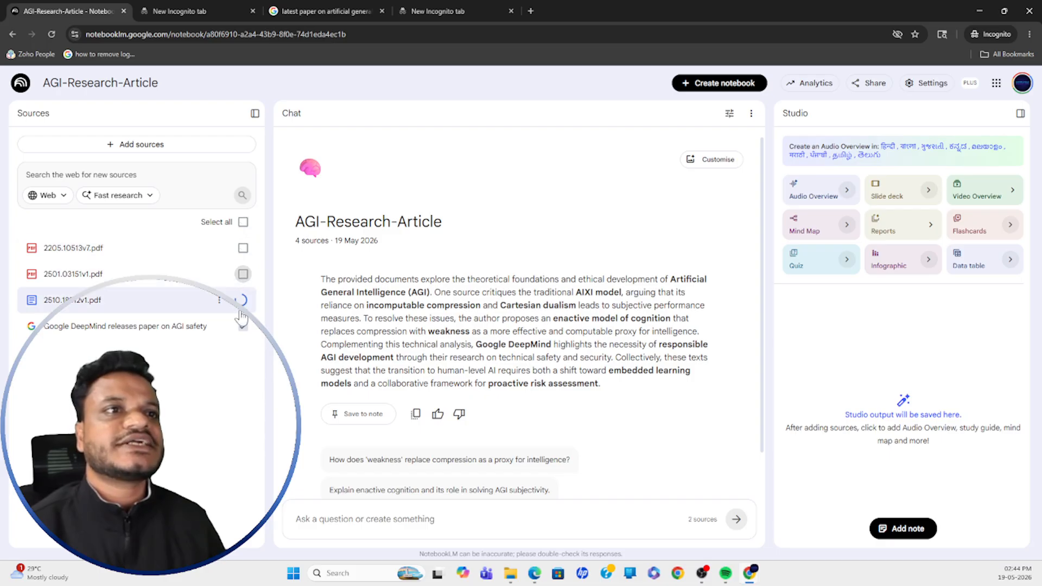
left_click(243, 326)
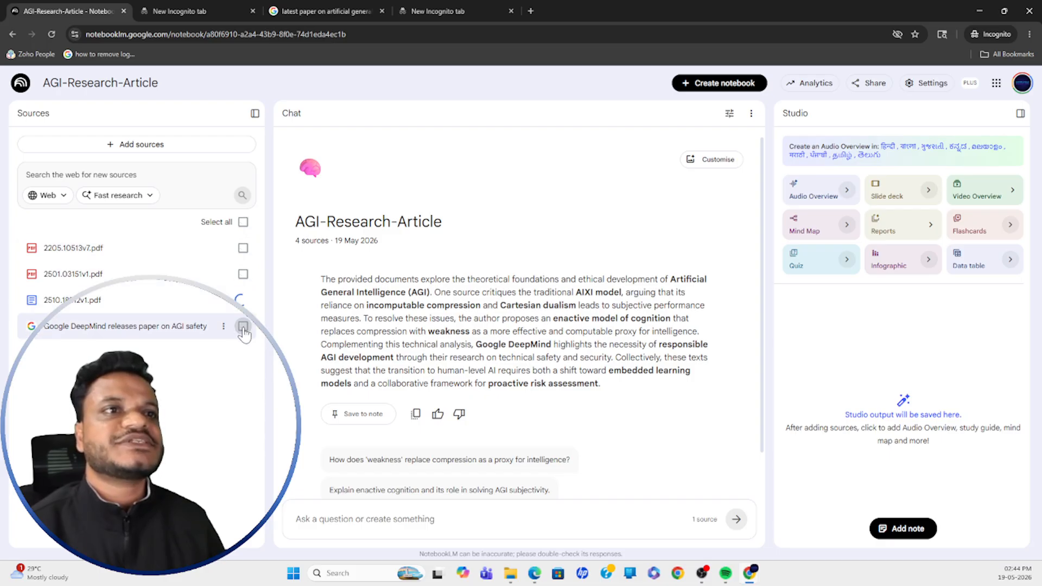
left_click(243, 248)
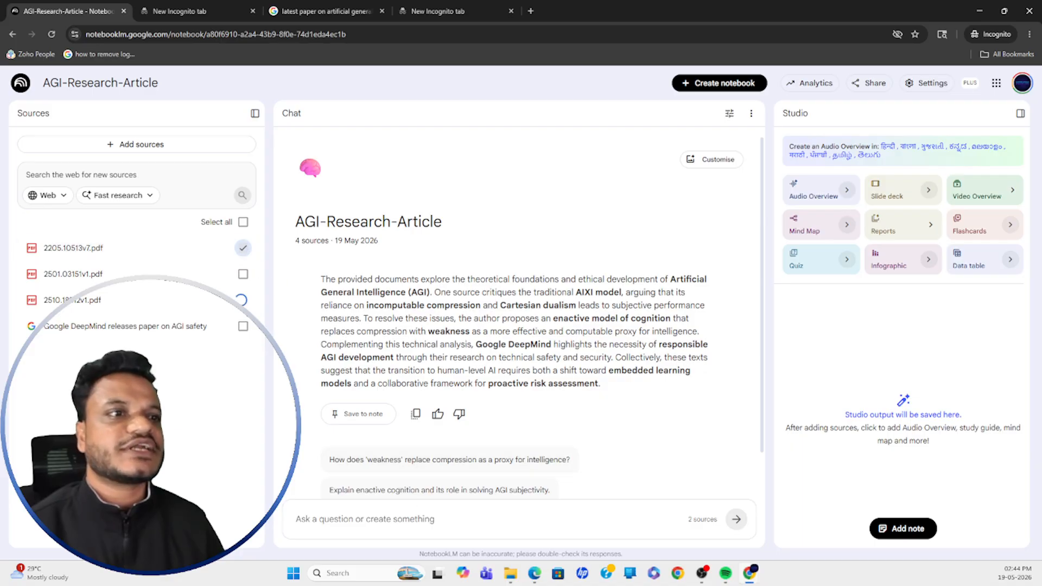
Ask the notebook chat "give literature summary from this".
left_click(296, 519)
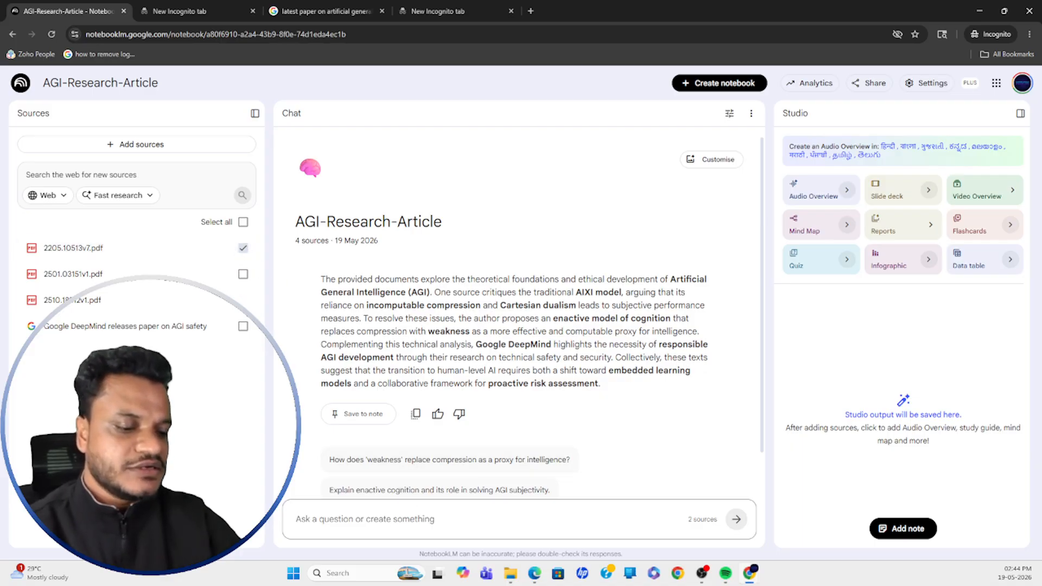
type("give literature s")
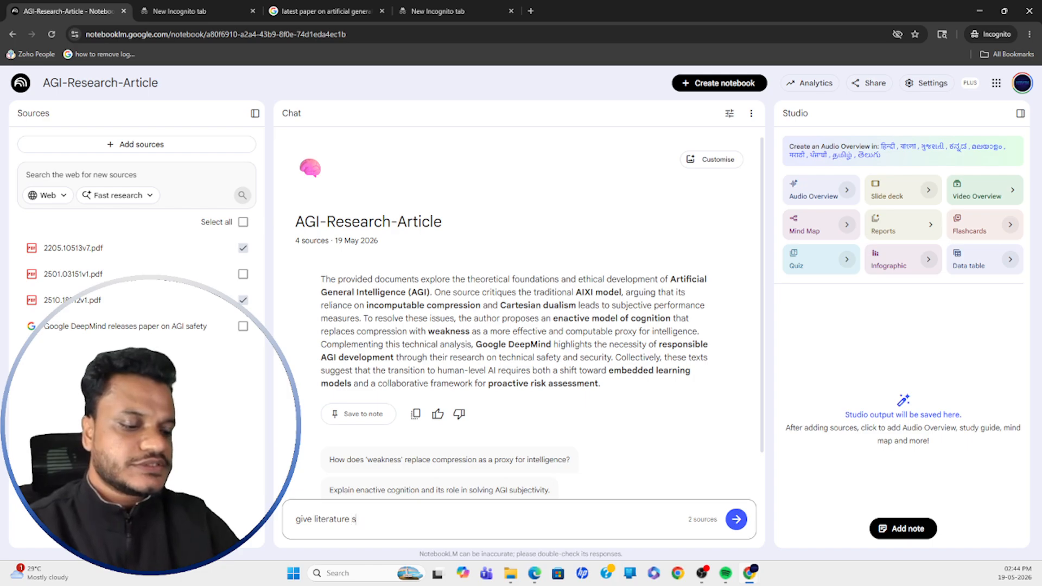
type("umma")
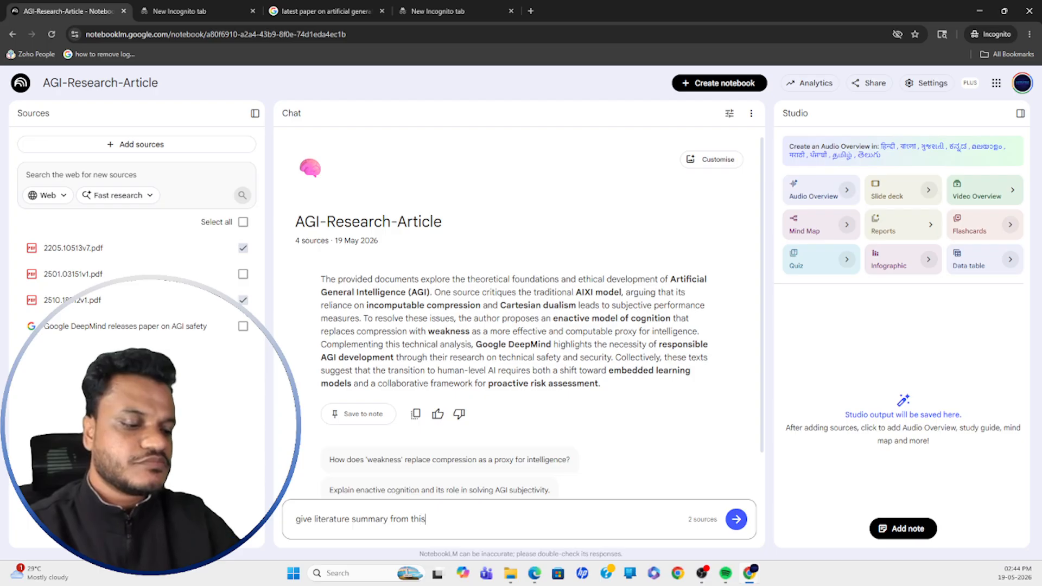
type("ry from this")
key("Return")
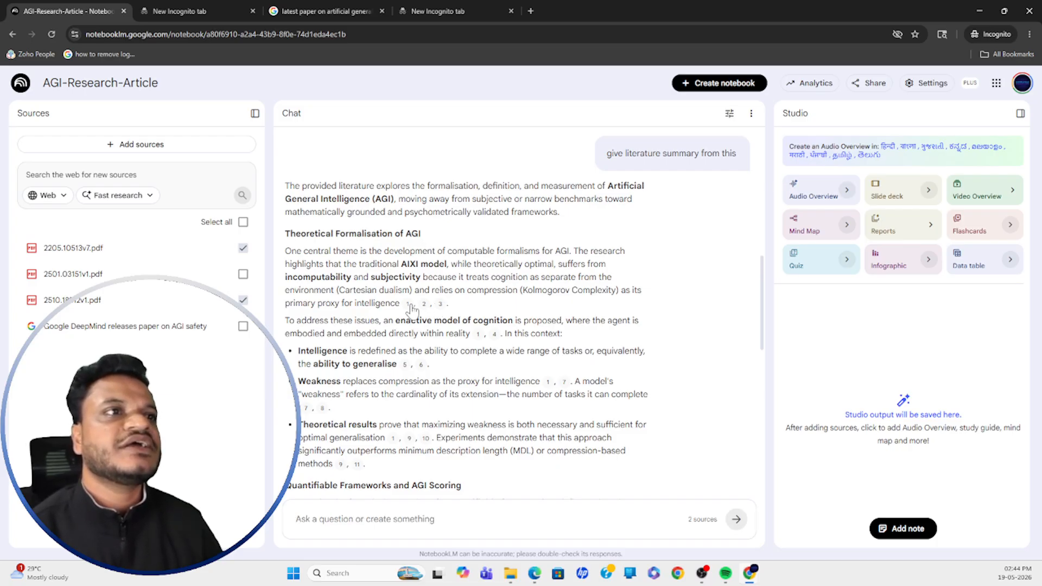
Examine the generated literature summary and preview the source passages behind its citations.
mouse_move(409, 309)
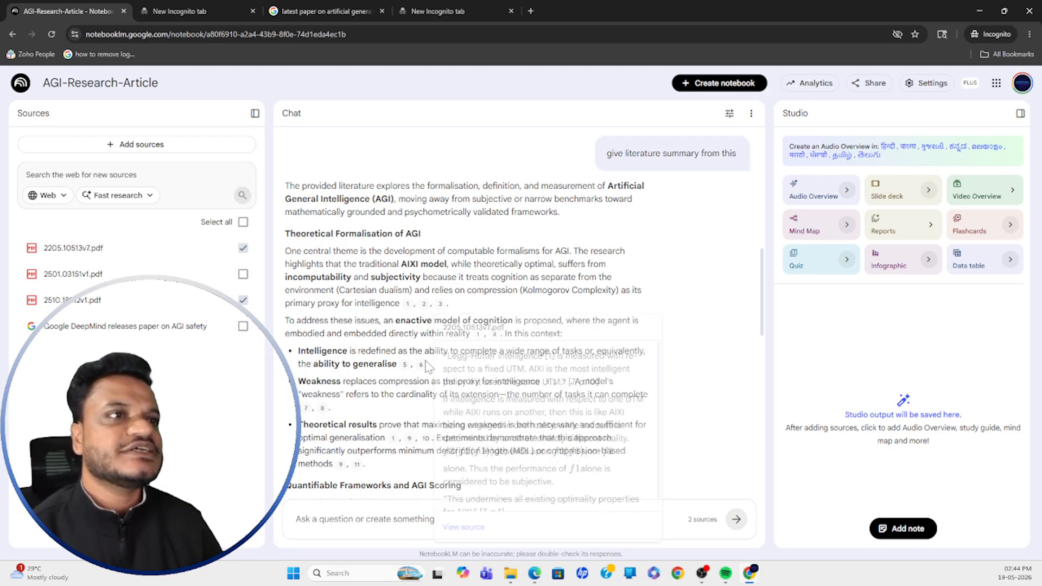
mouse_move(419, 370)
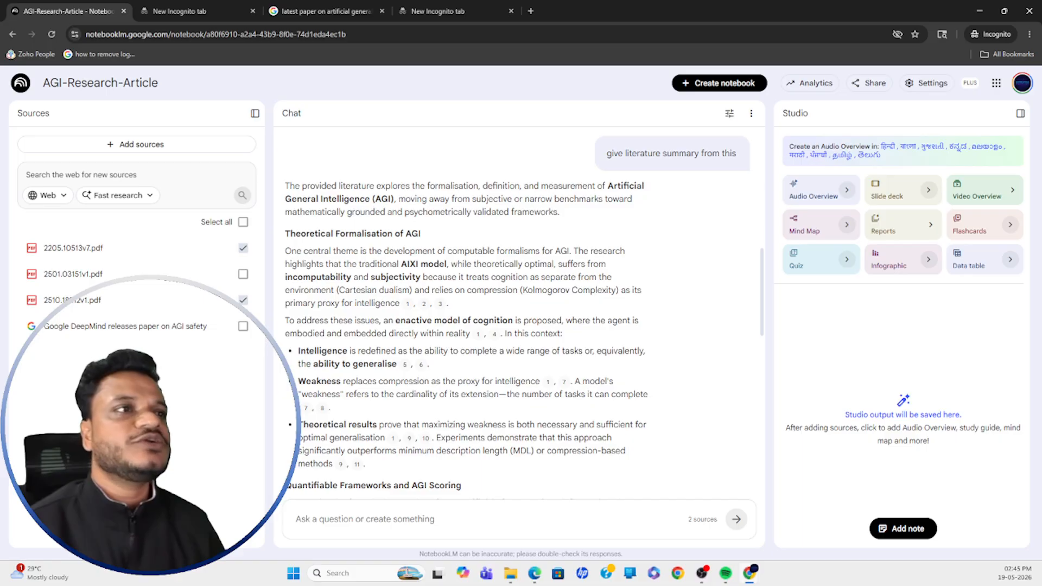
left_click(472, 516)
scroll(520, 314, "down", 6)
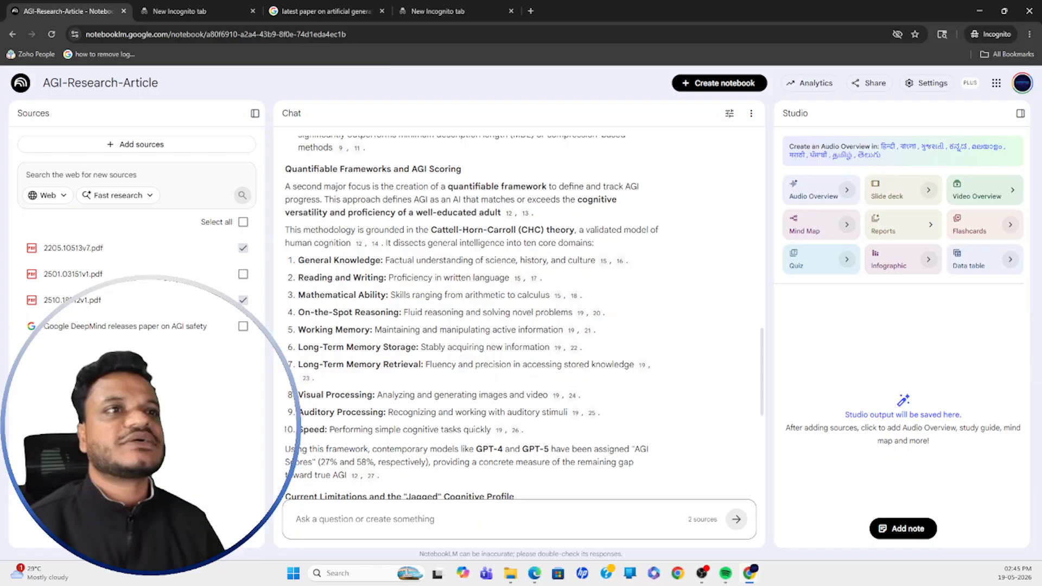
Select all four sources, the three PDFs and the Google DeepMind article, for the chat.
left_click(243, 248)
left_click(243, 300)
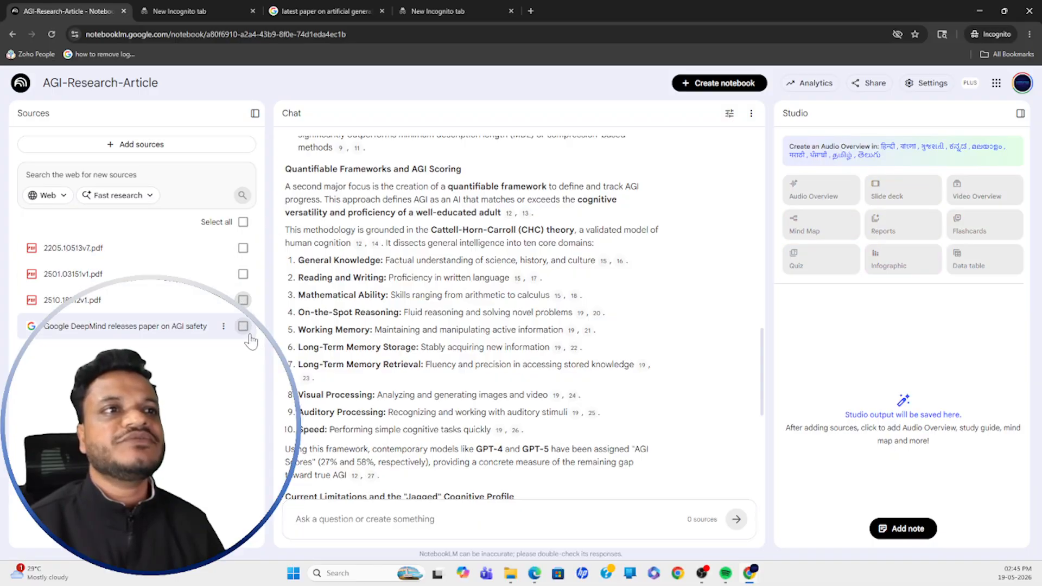
left_click(243, 326)
left_click(243, 300)
left_click(243, 274)
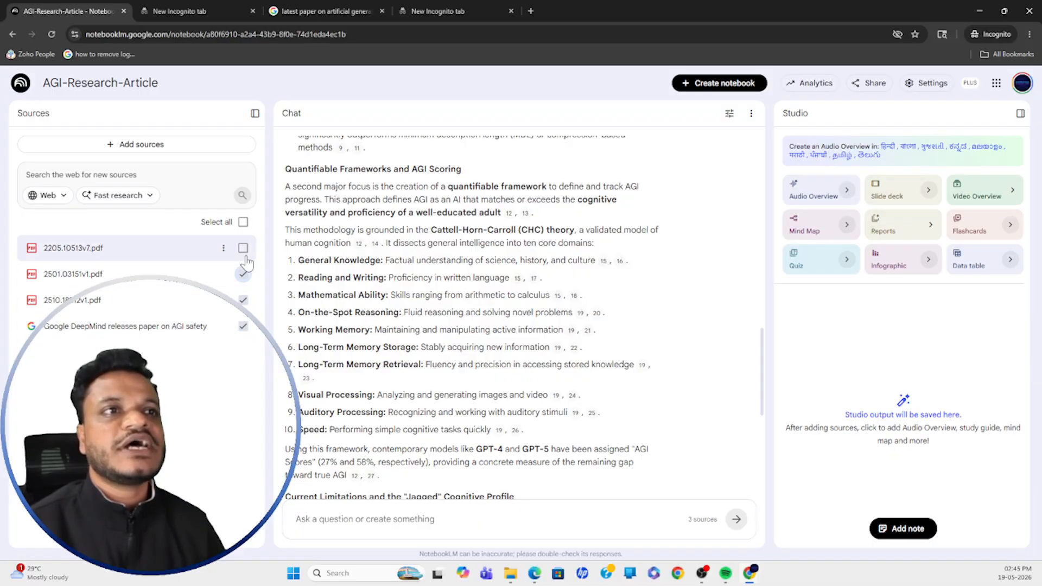
left_click(243, 248)
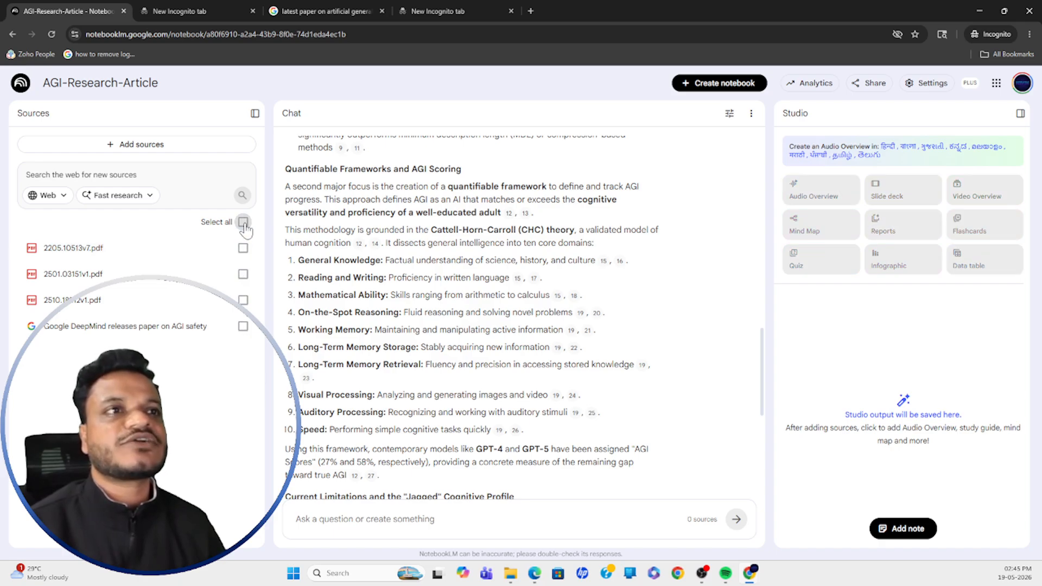
Enter the chat prompt "write a literature review based on this sources, highlight the indivual authors contribution or theory proposed.".
scroll(393, 492, "down", 6)
left_click(394, 518)
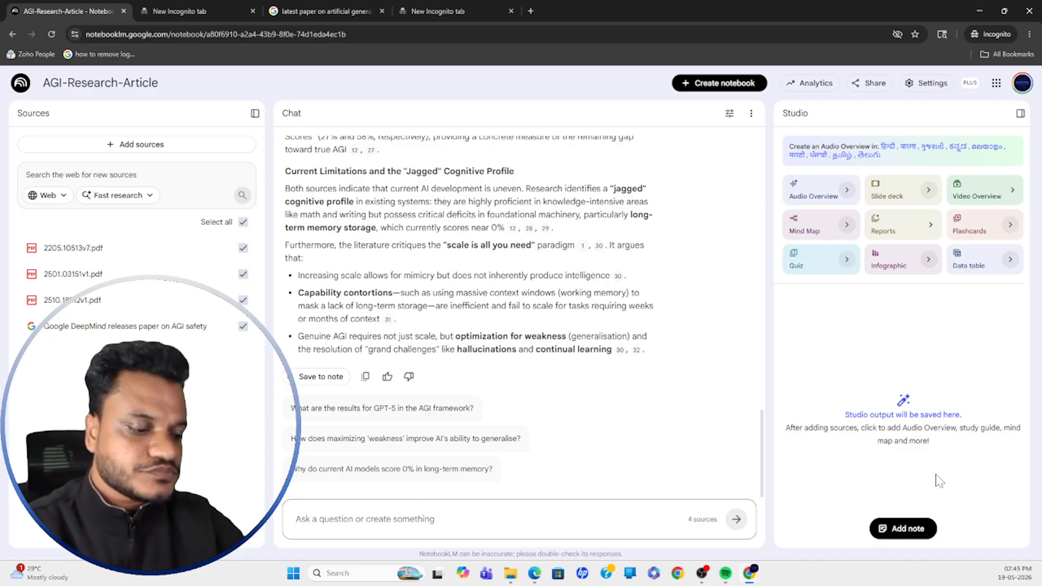
type("w")
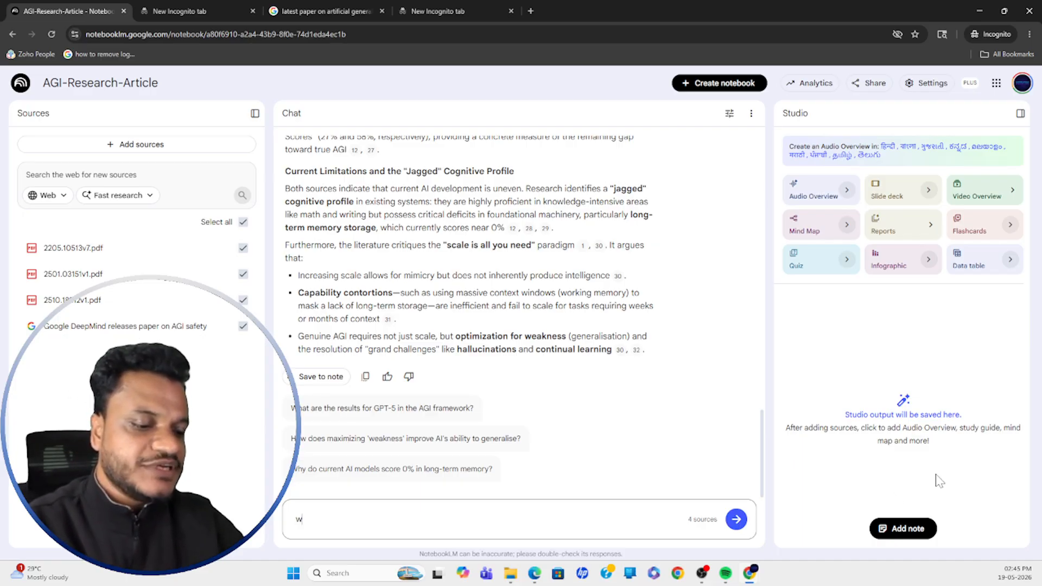
type("rite a")
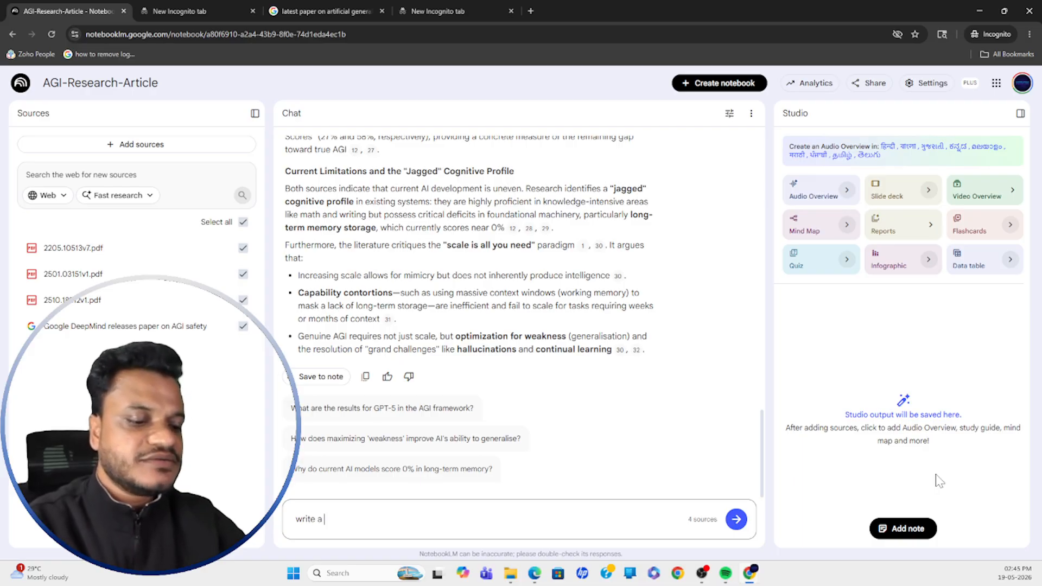
type(" li")
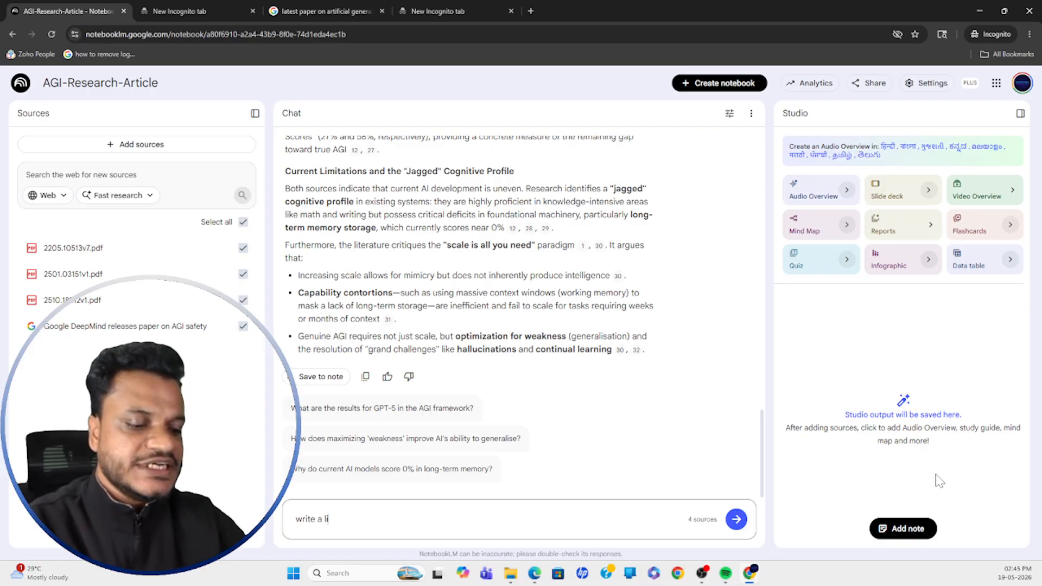
type("ter")
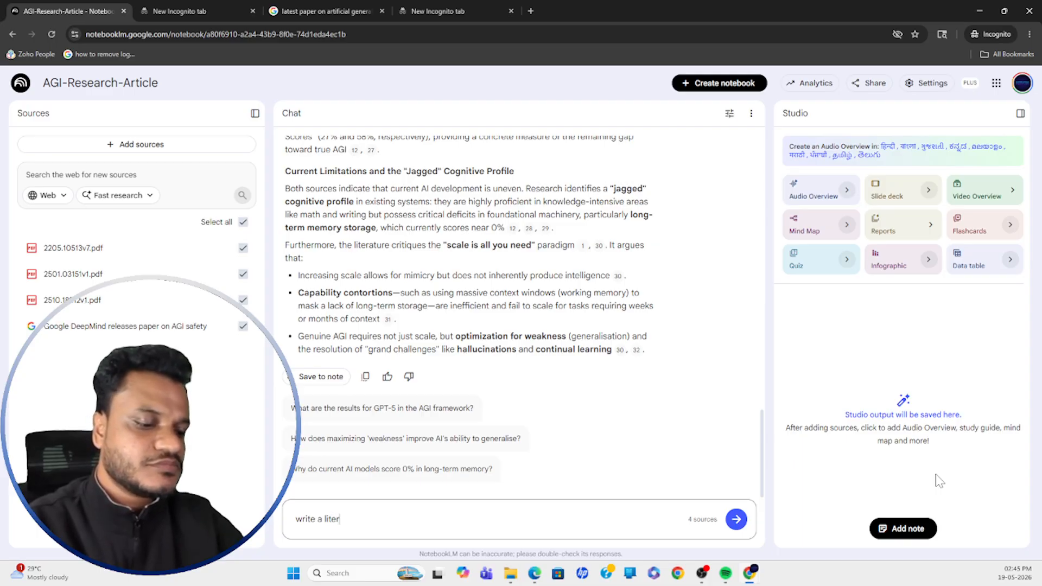
type("ature re")
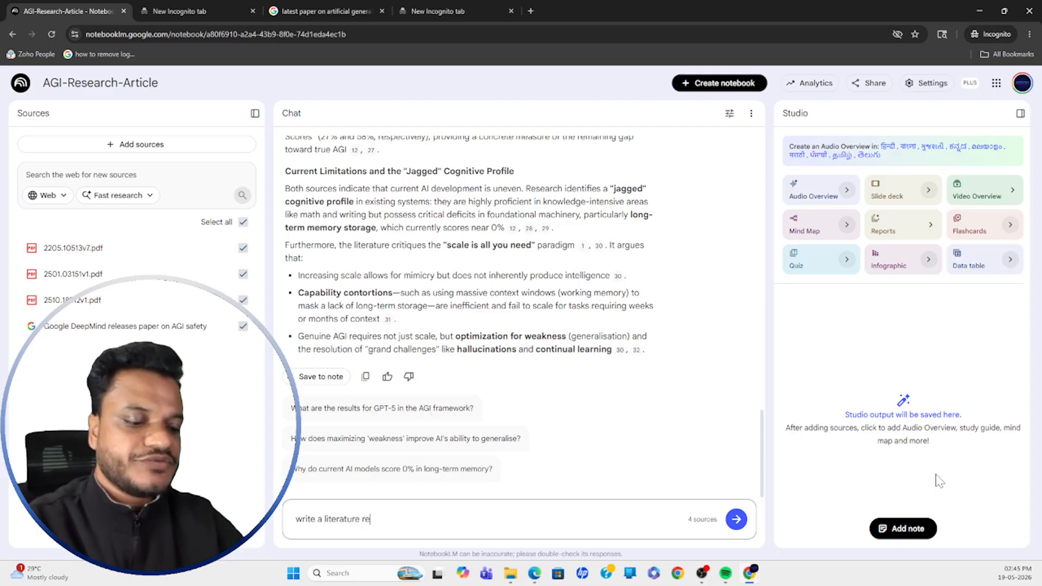
type("view ba")
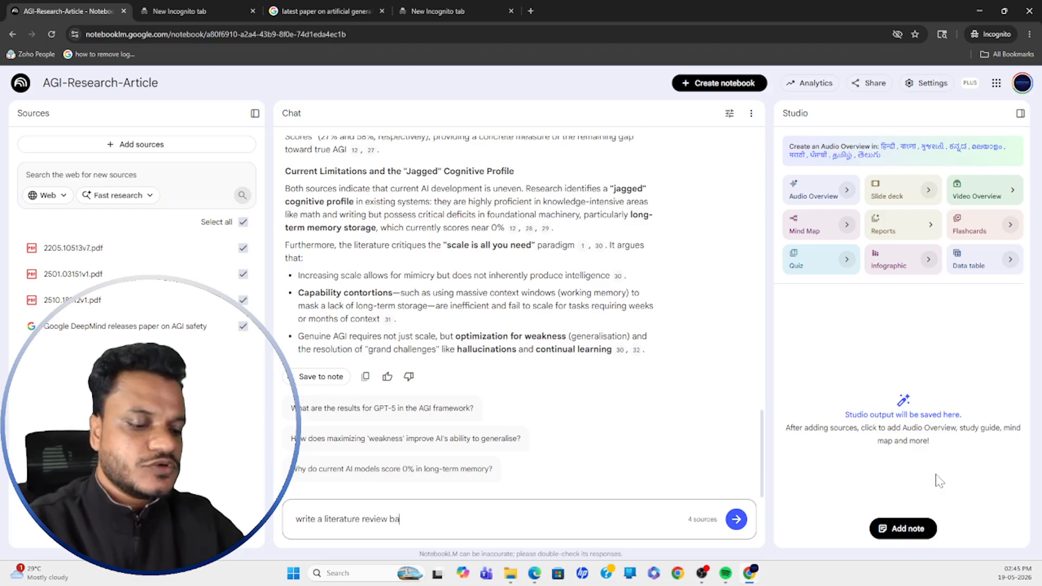
type("sed on")
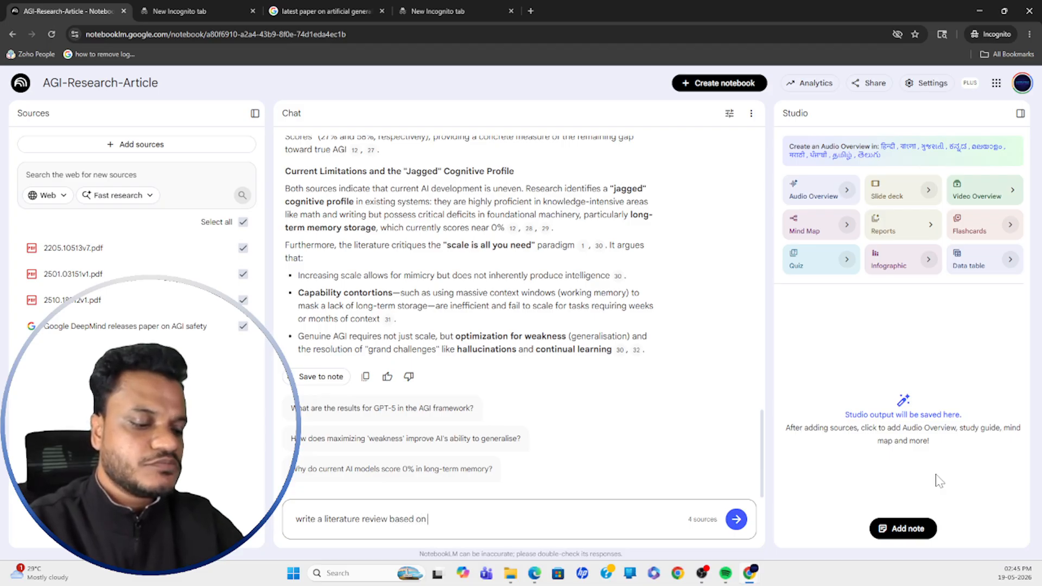
type(" this so")
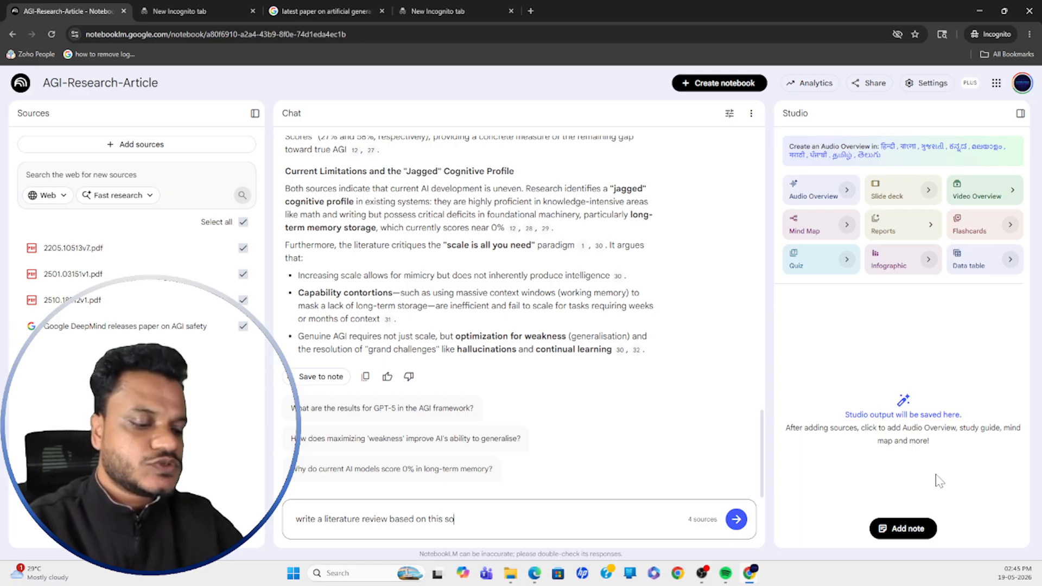
type("urces")
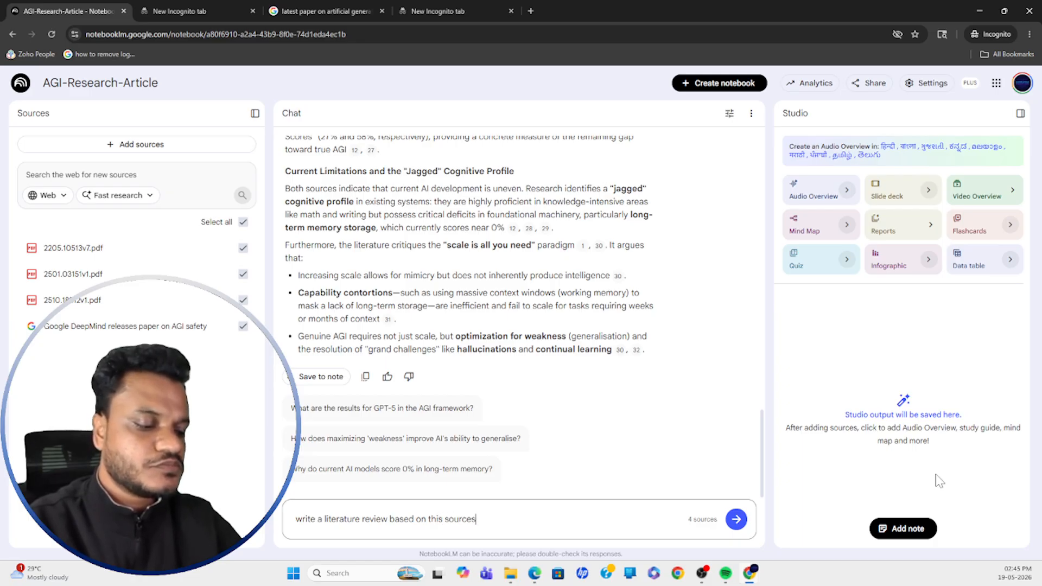
type(", high")
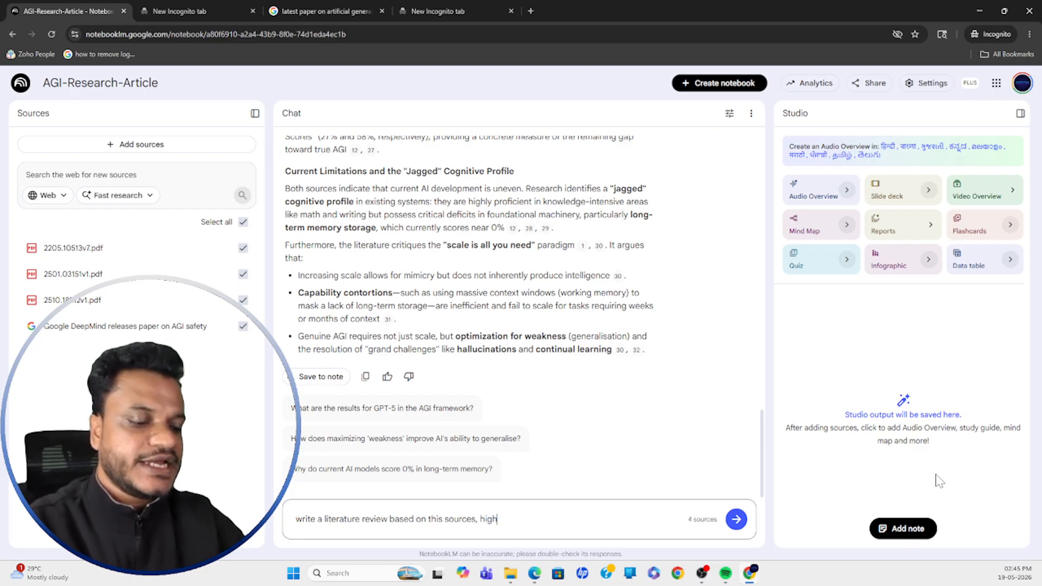
type("light the in")
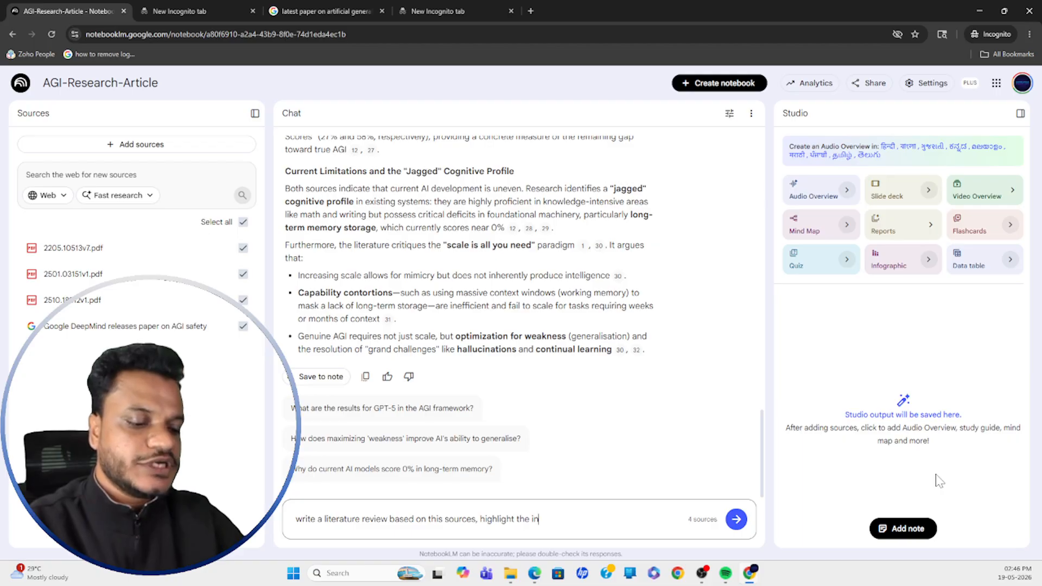
type("div")
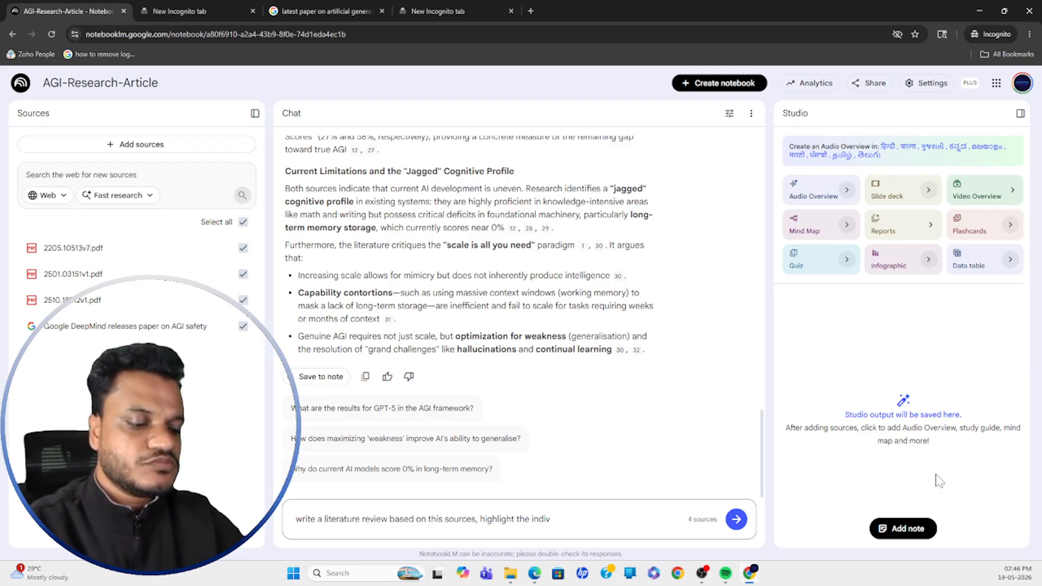
type("ual ")
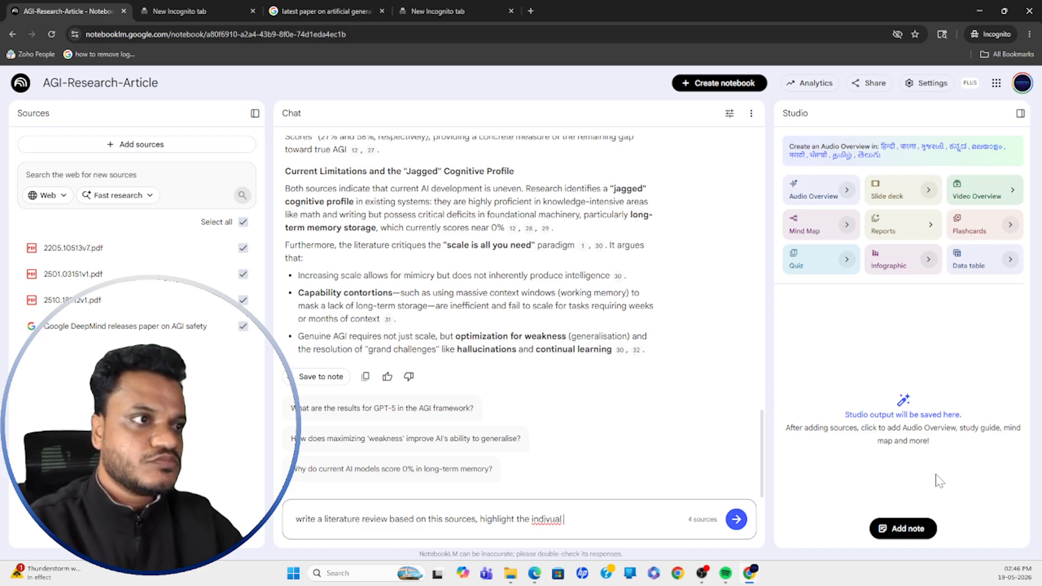
type("au")
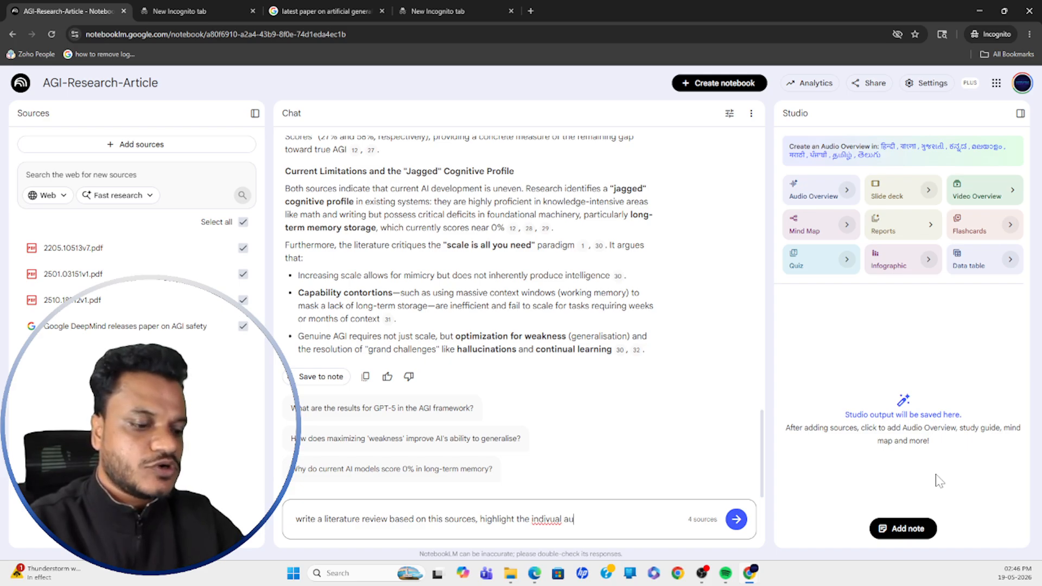
type("thors c")
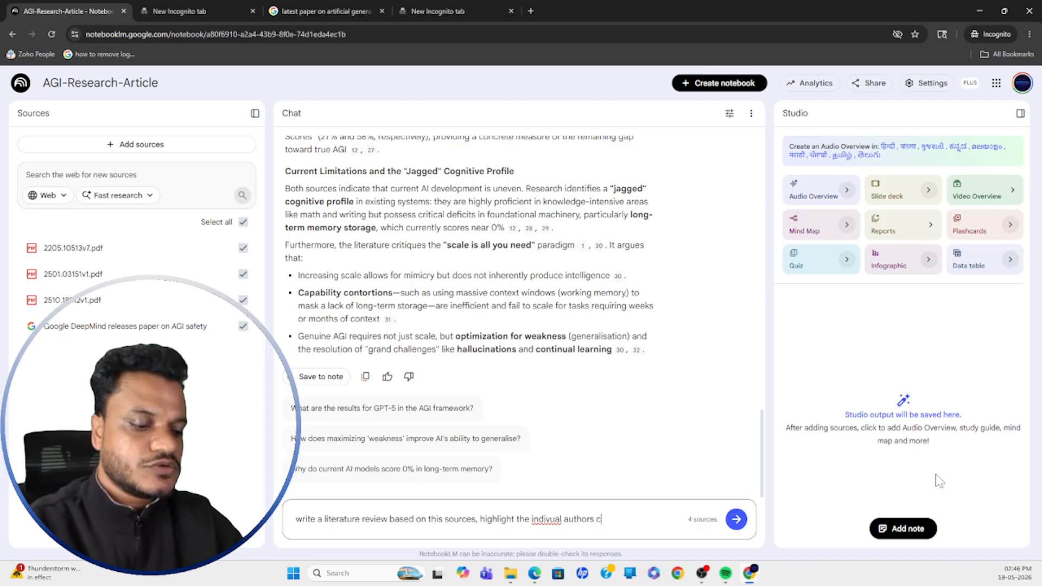
type("ontribution")
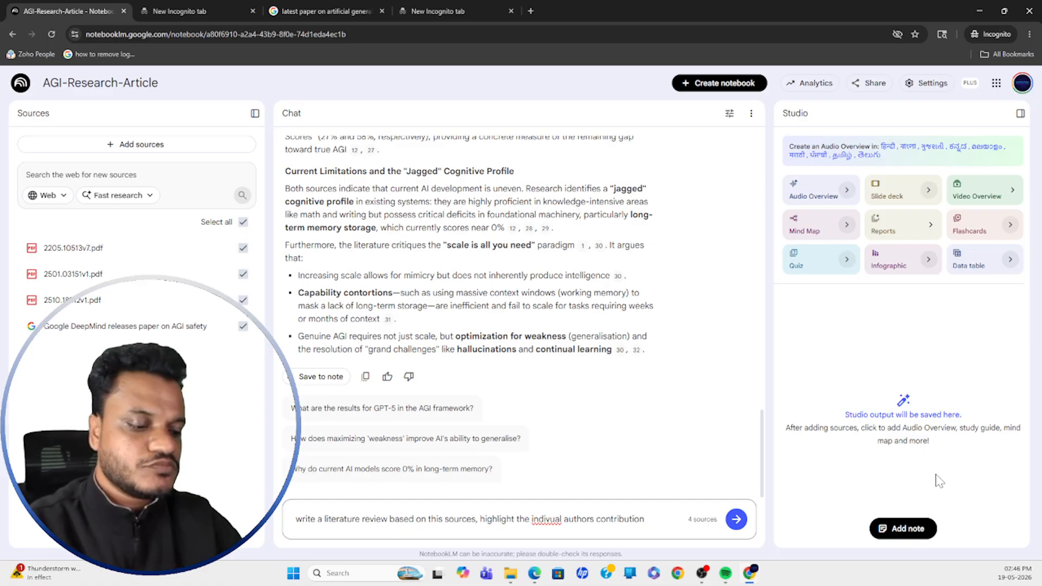
type(" or the")
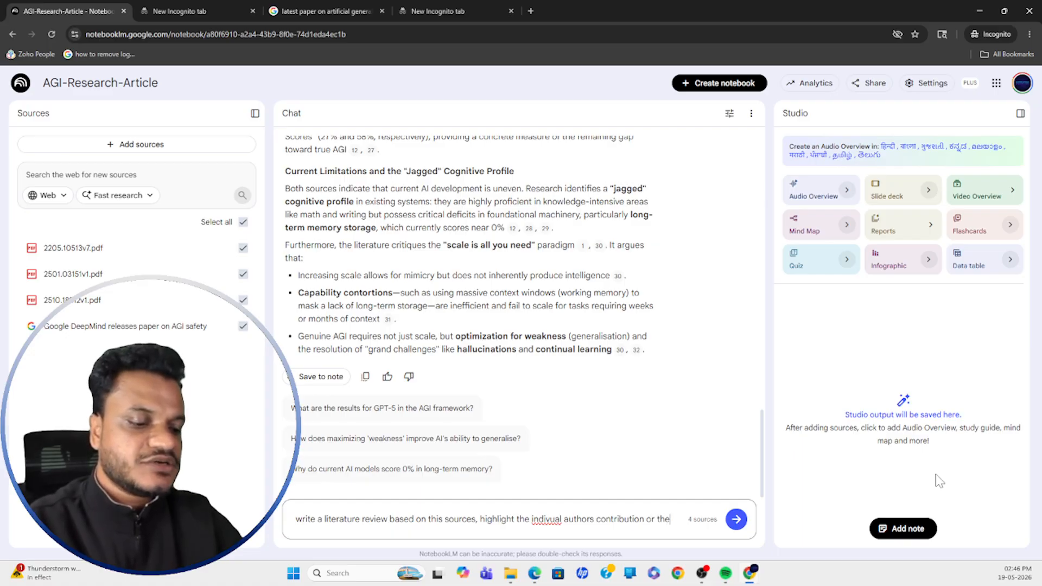
type("ory proposed.")
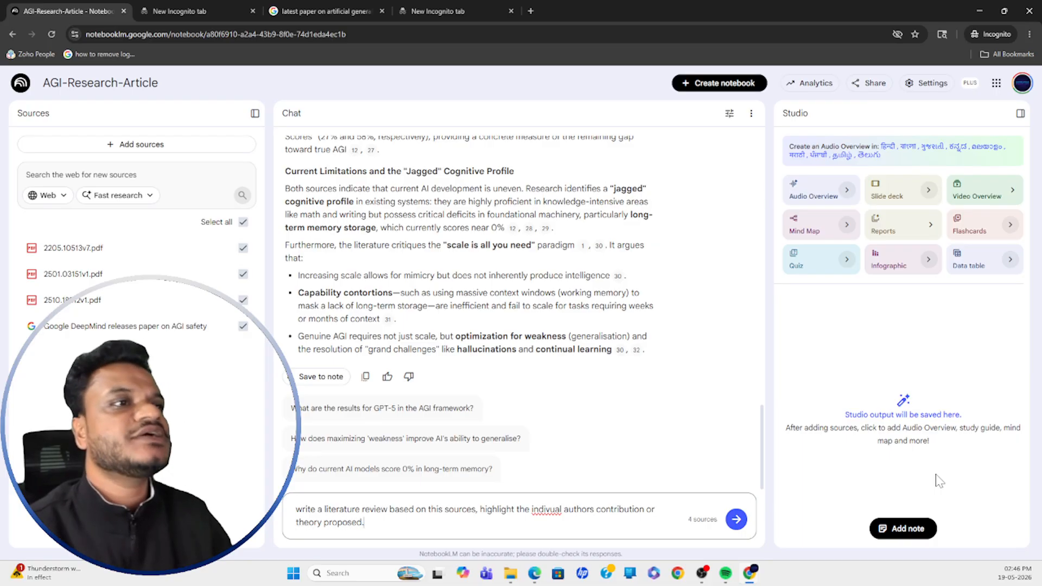
Replace the misspelled "indivual" with the suggested "induvial" and submit the literature review prompt.
right_click(539, 512)
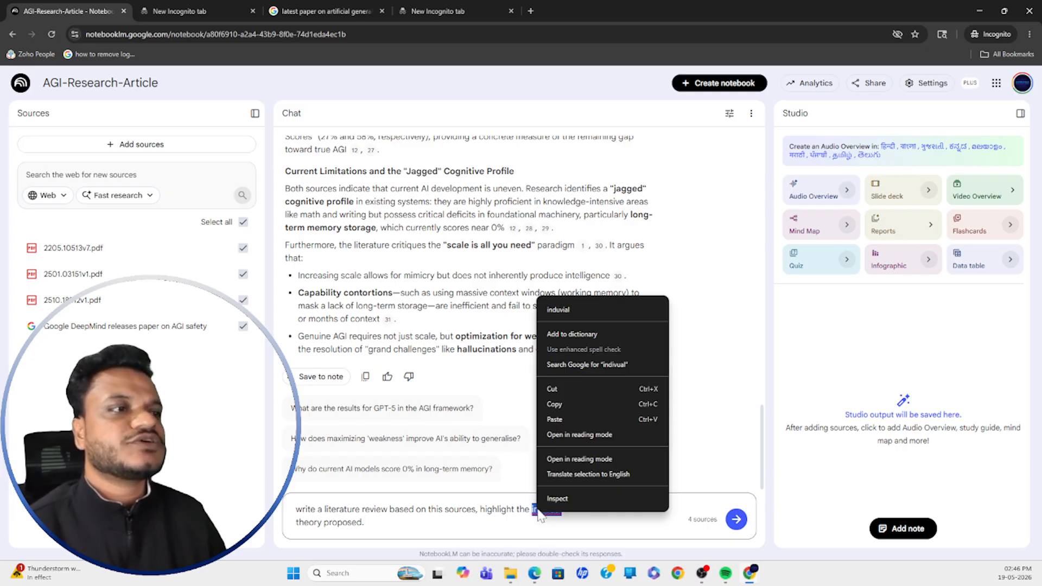
left_click(574, 309)
left_click(735, 519)
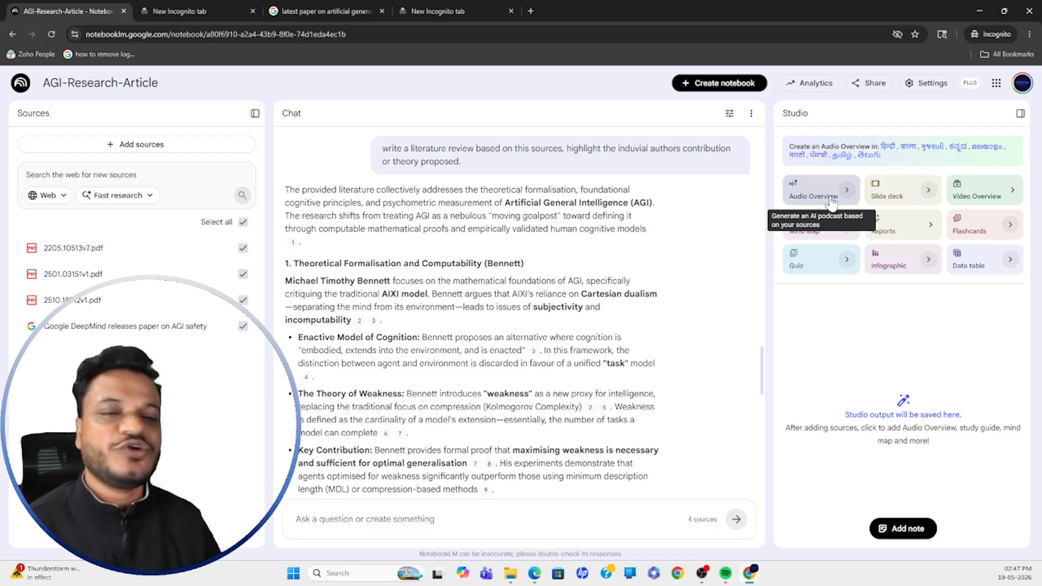
Open the Audio Overview customisation options and look through the available languages.
left_click(846, 189)
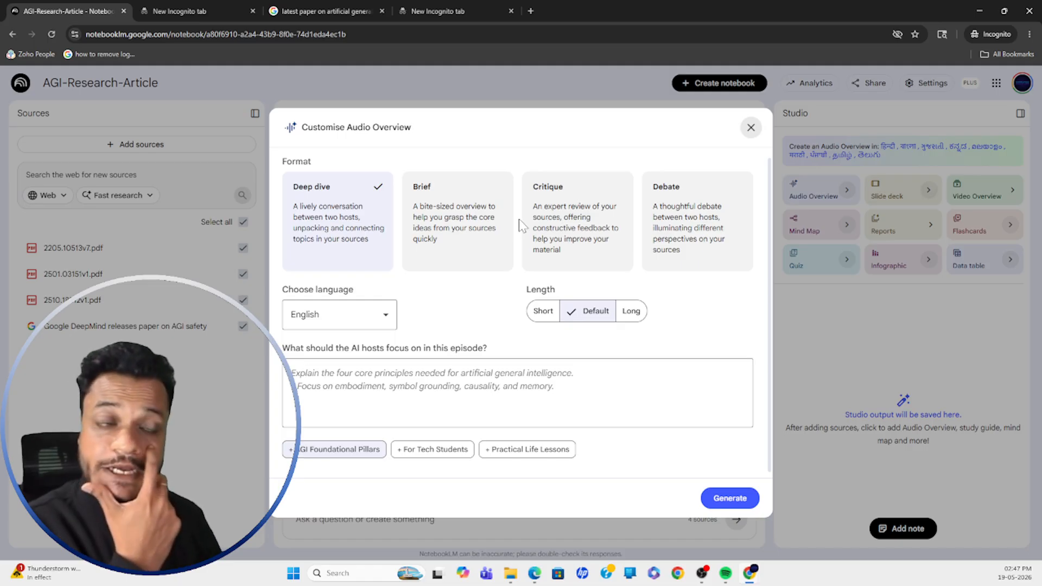
left_click(377, 324)
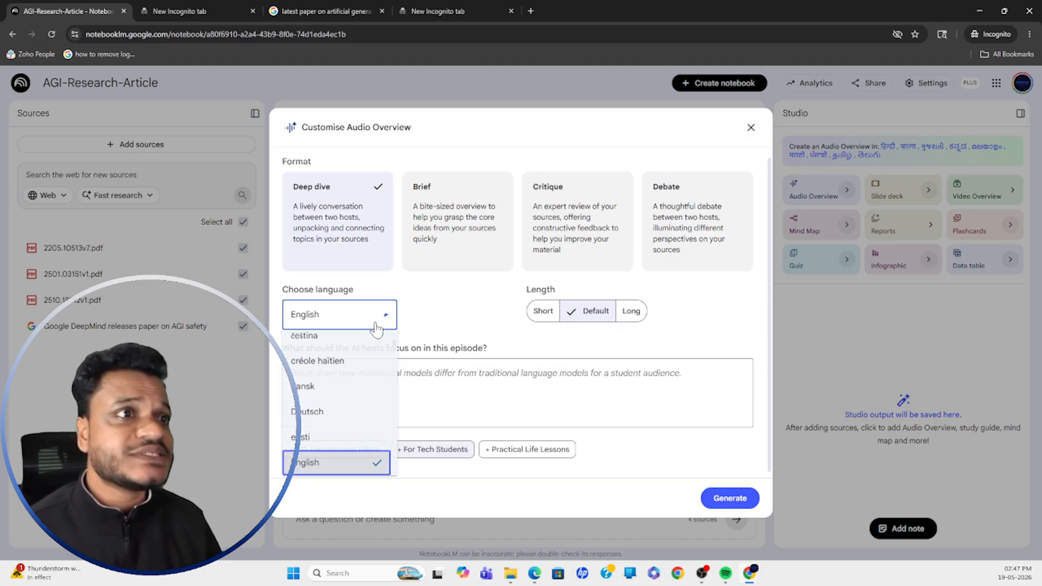
left_click(377, 327)
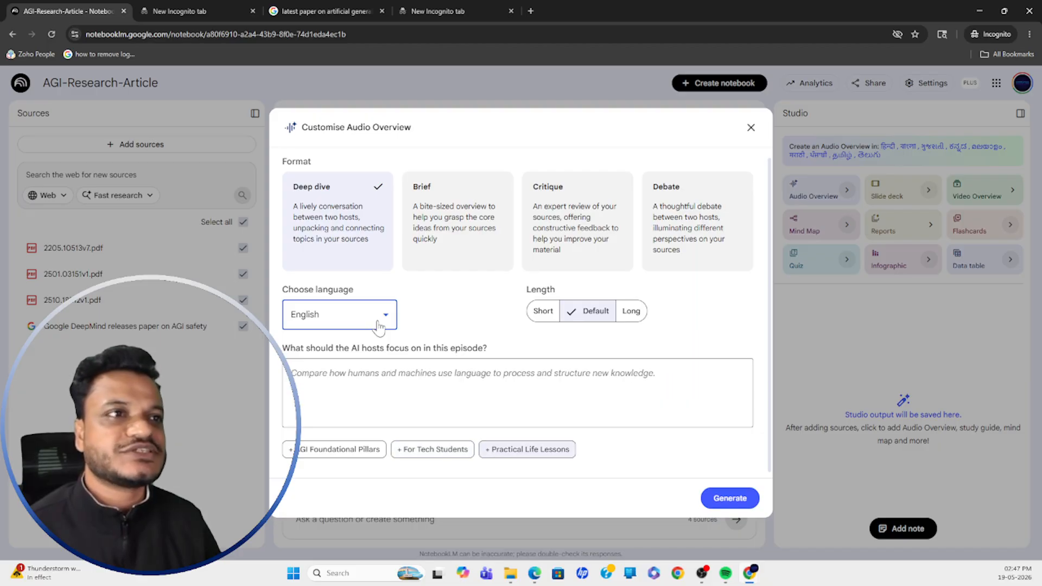
left_click(378, 326)
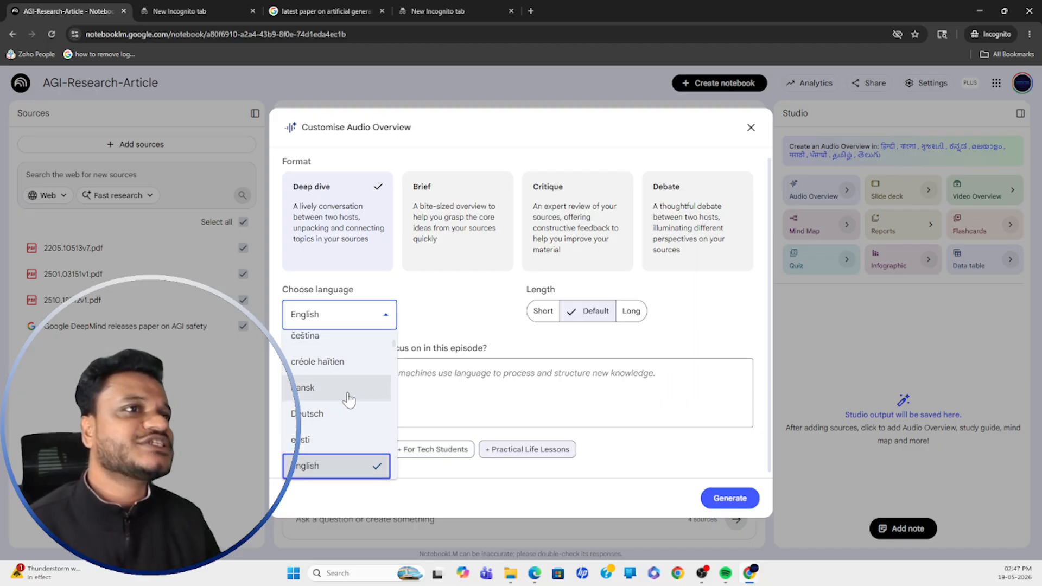
scroll(348, 401, "down", 3)
scroll(348, 404, "up", 5)
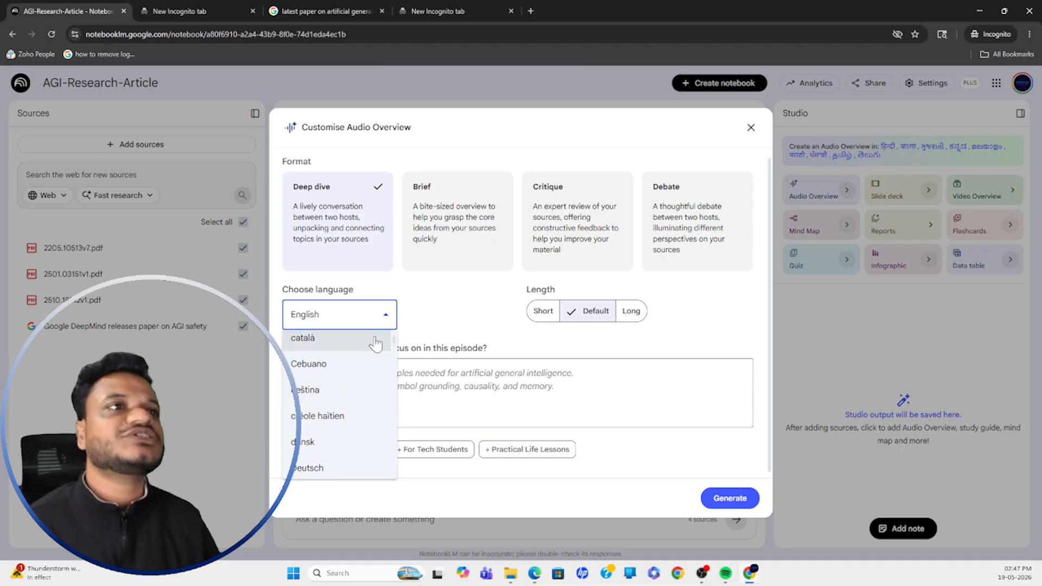
left_click(384, 315)
left_click(385, 314)
left_click(385, 319)
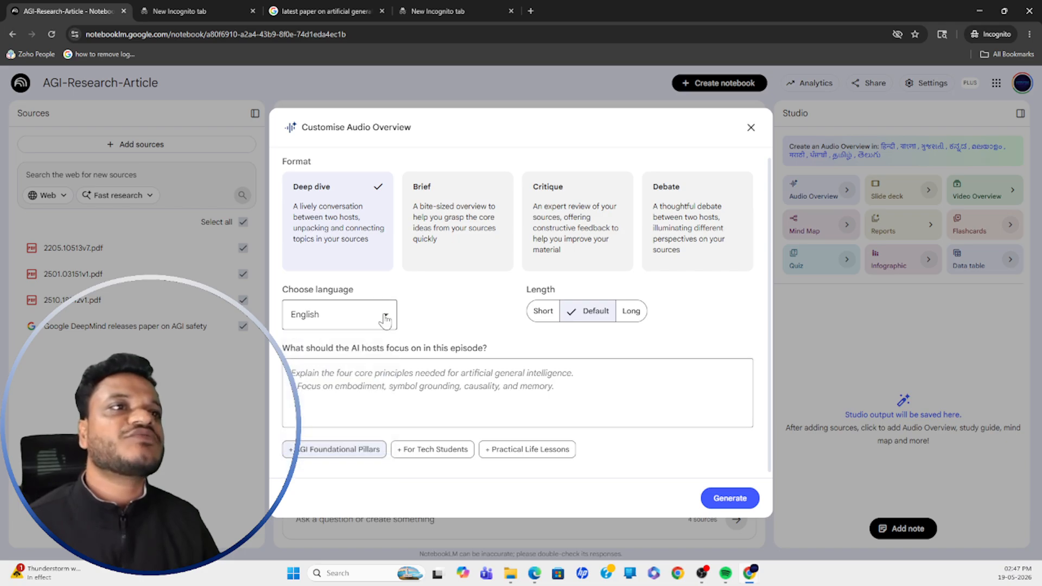
Apply the suggested AGI Foundational Pillars focus to the Audio Overview and generate it.
left_click(387, 389)
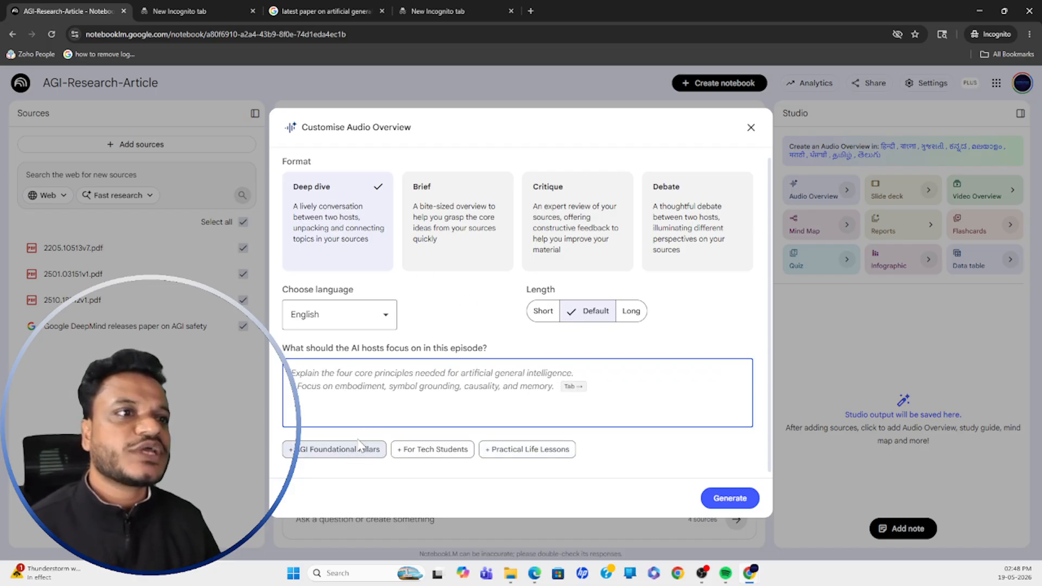
left_click(321, 455)
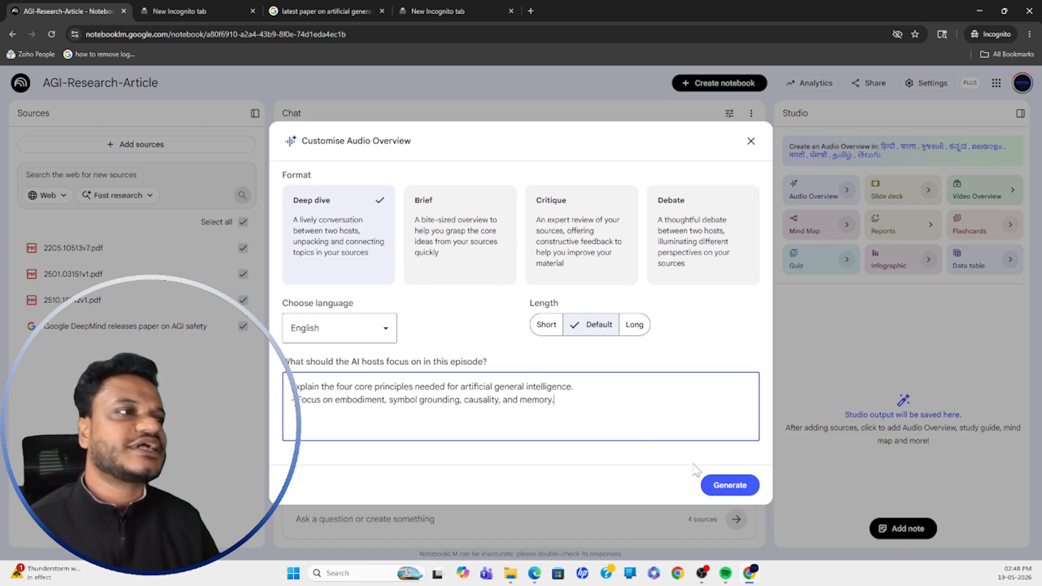
left_click(735, 489)
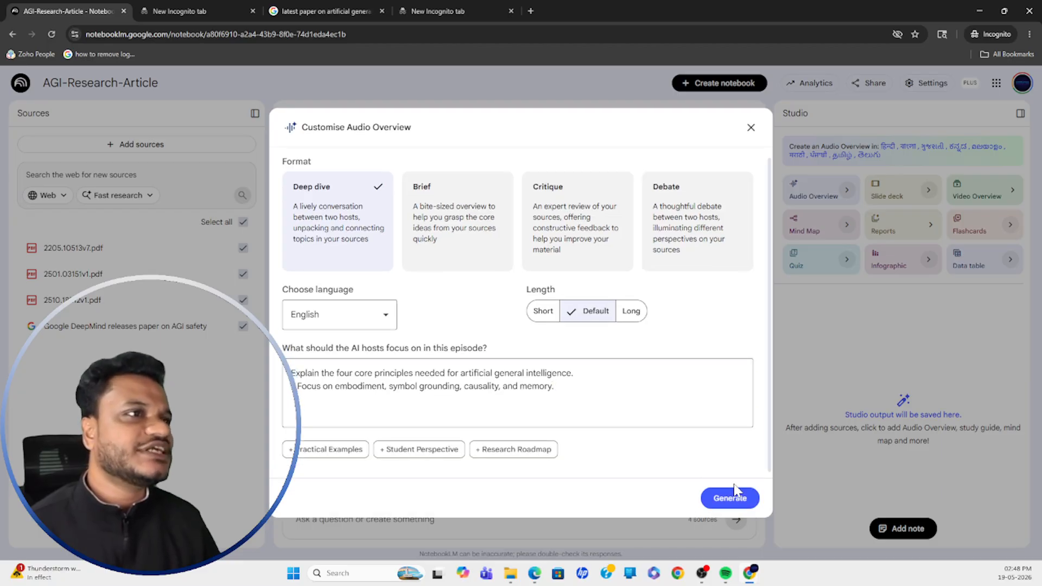
left_click(734, 489)
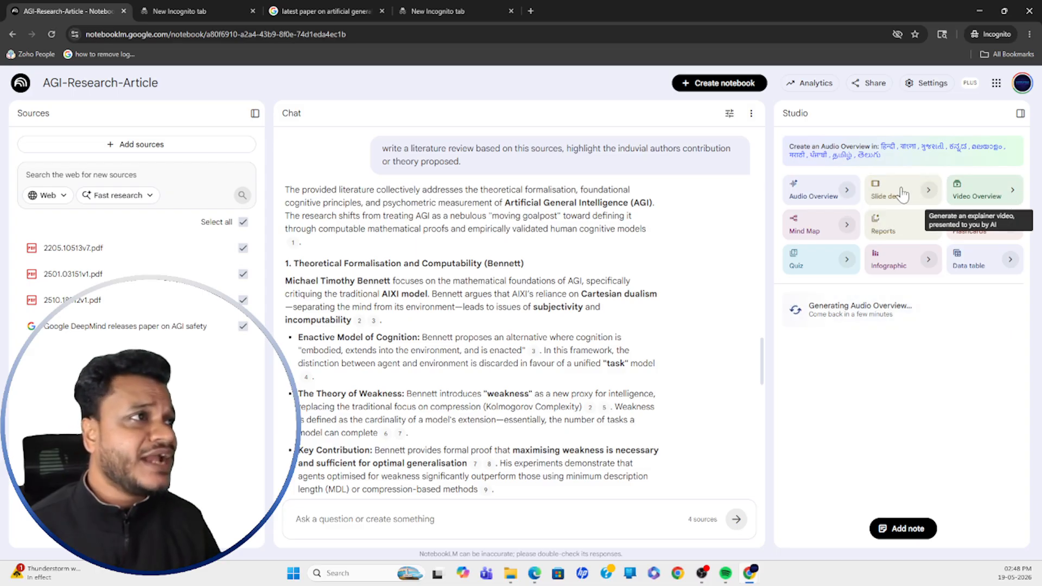
Review the Video Overview customisation options, including the available visual styles and suggested focus topics, and close them without generating.
left_click(1011, 191)
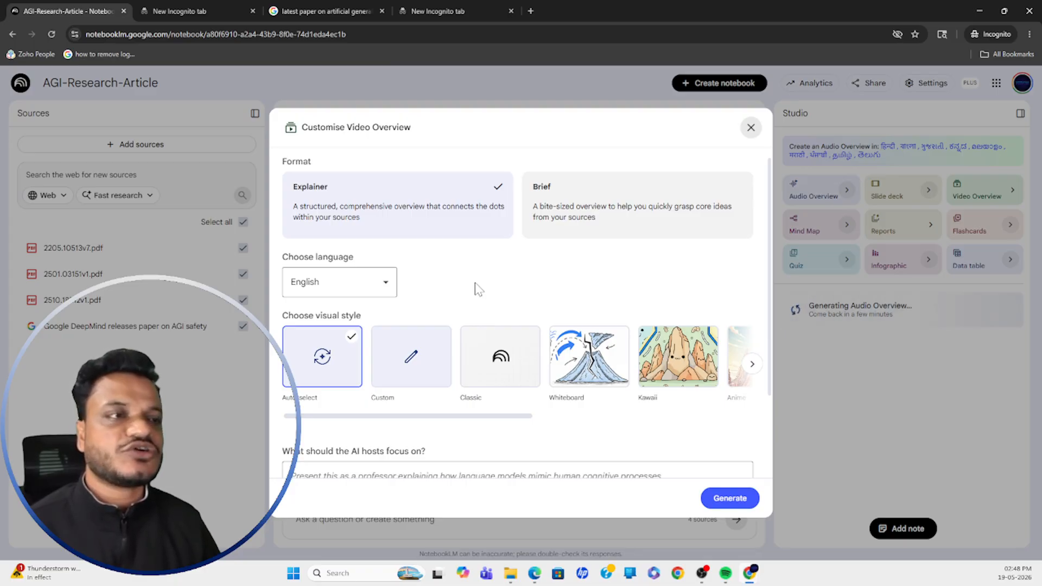
left_click(750, 365)
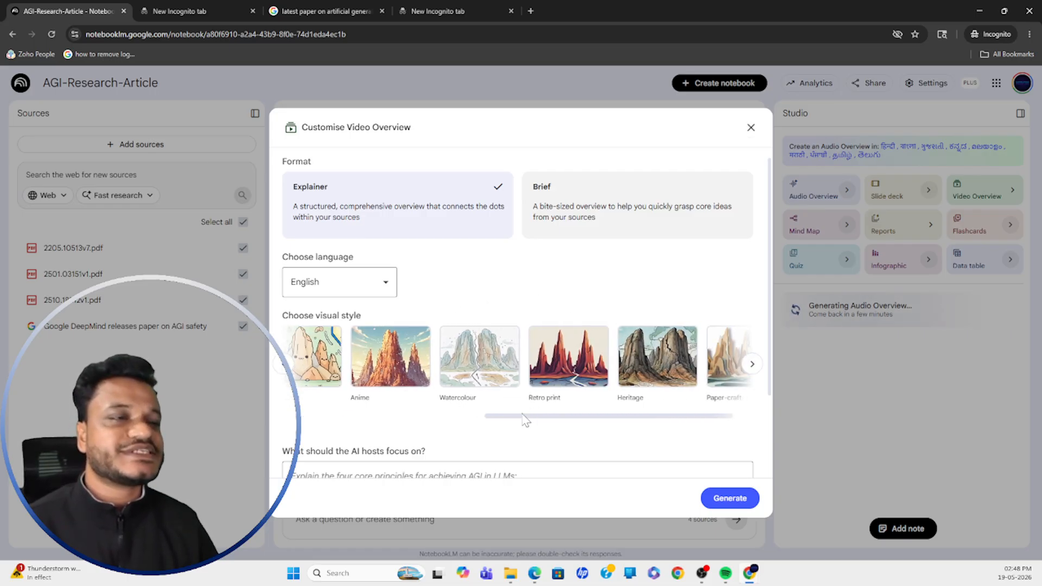
left_click_drag(523, 418, 396, 421)
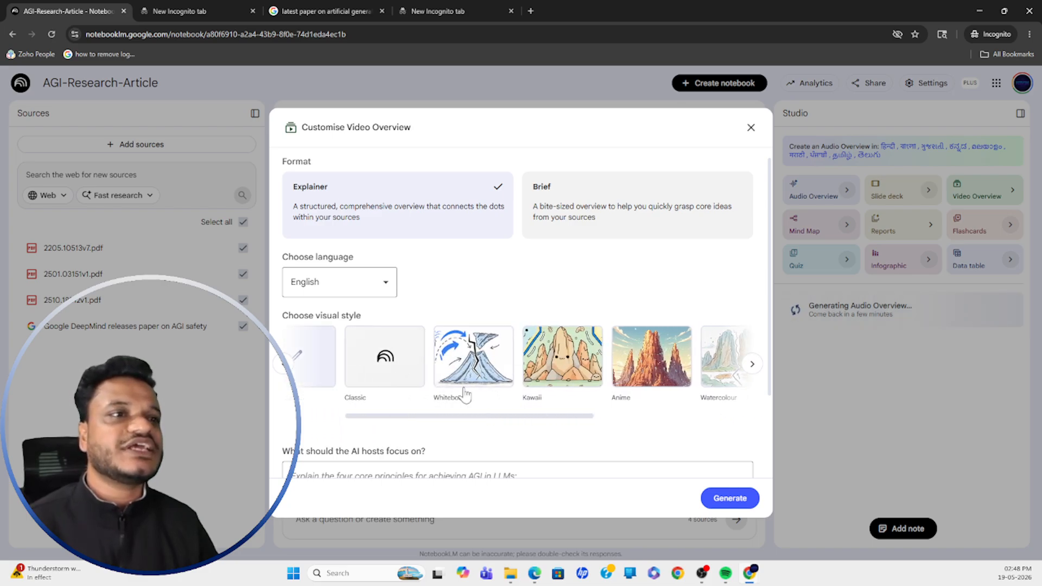
scroll(464, 394, "down", 2)
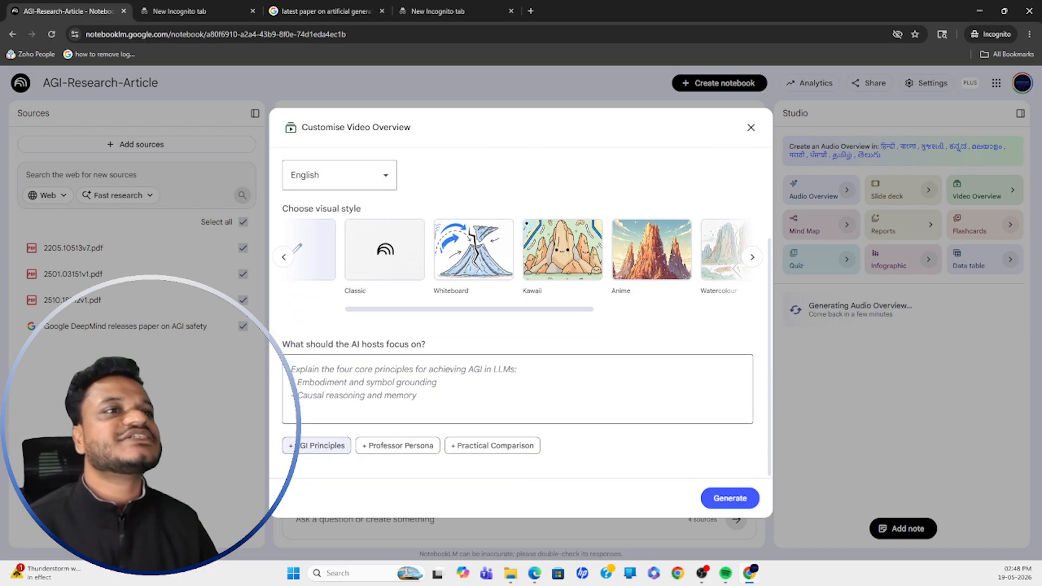
left_click(751, 128)
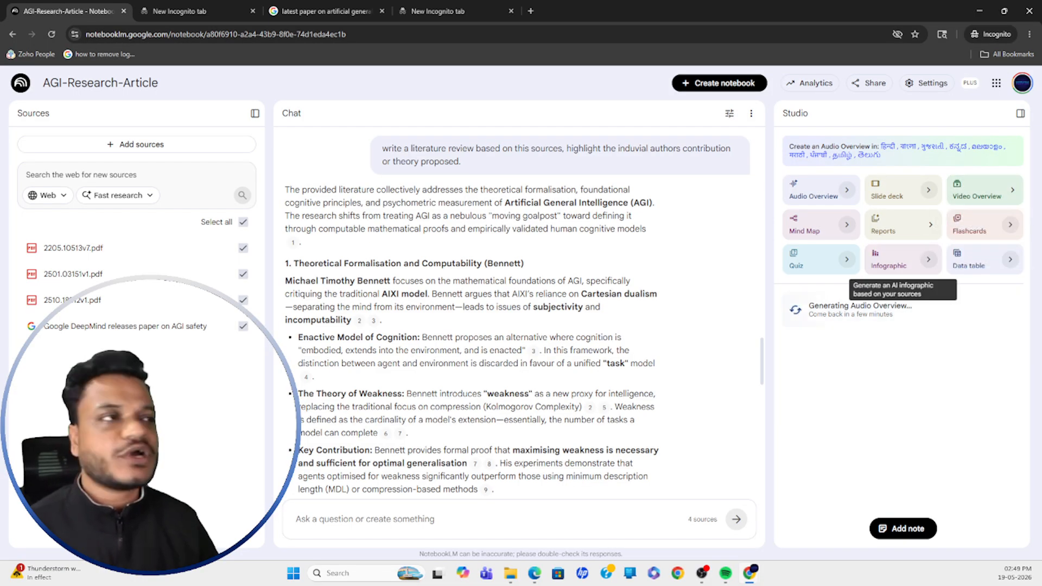
Look through the customisation options for the Mind Map, Reports and Flashcards, closing each without generating anything.
left_click(844, 223)
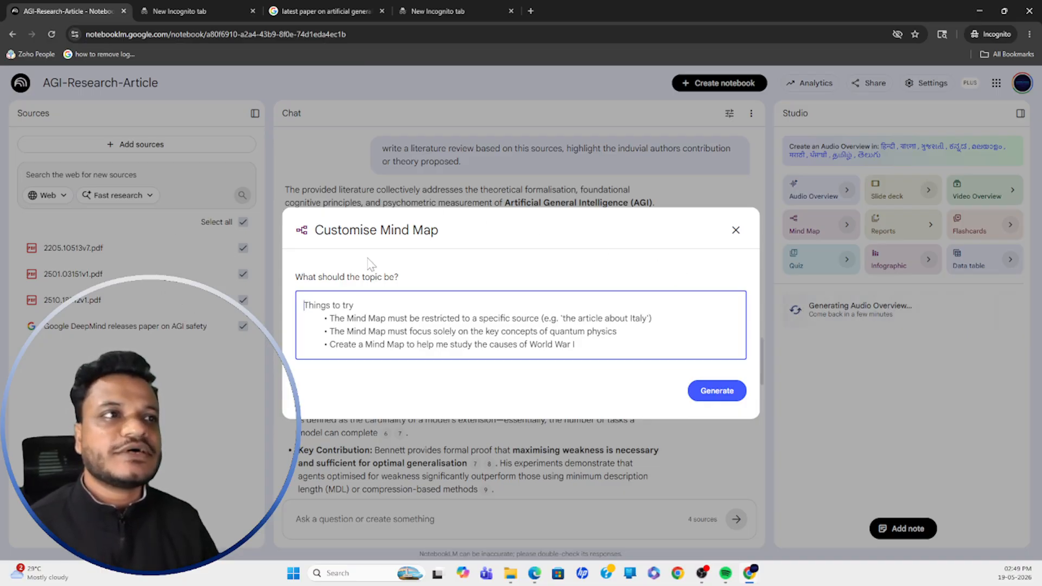
left_click(736, 230)
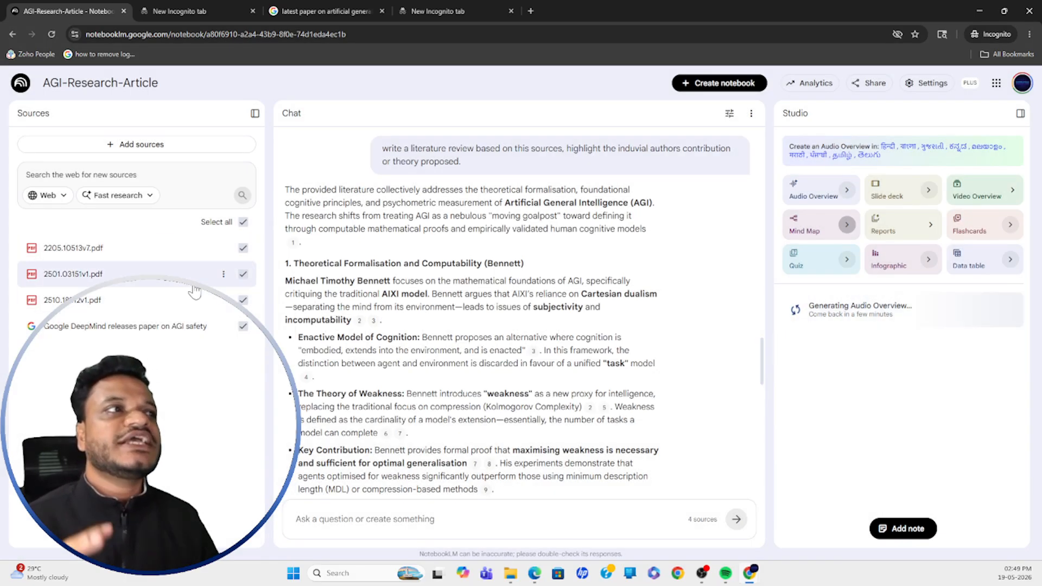
left_click(928, 224)
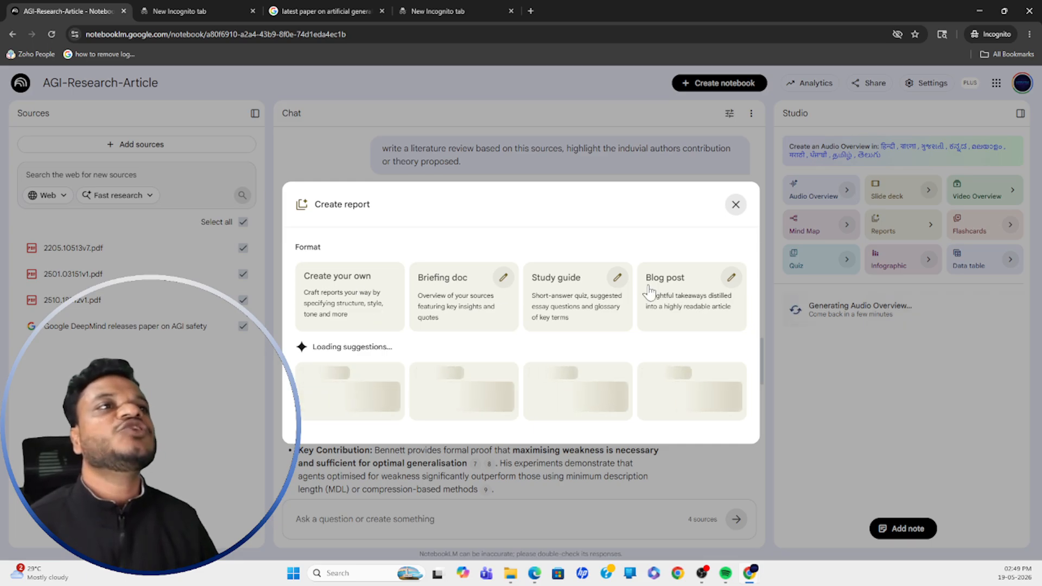
left_click(735, 206)
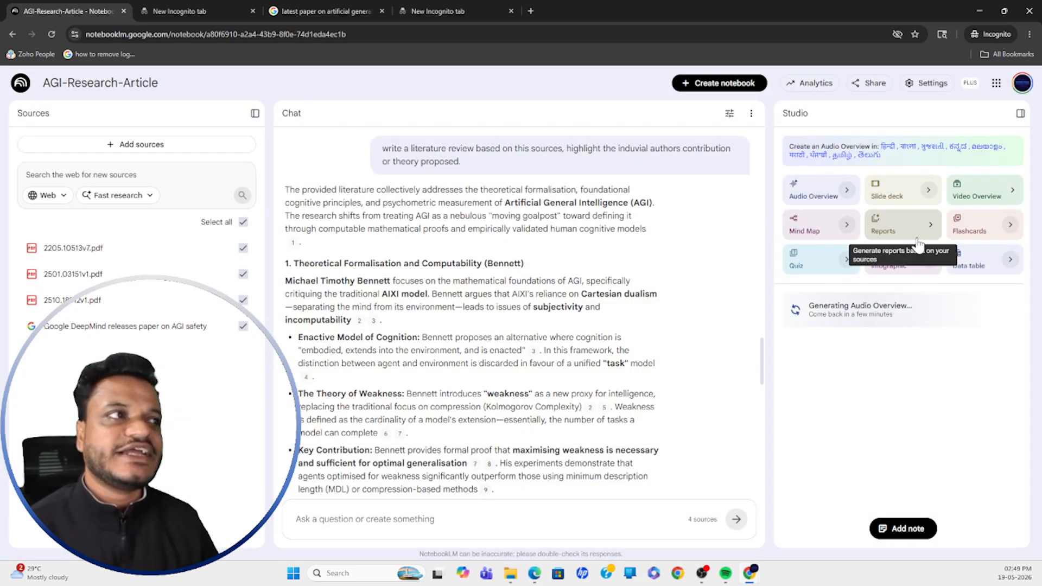
left_click(1008, 225)
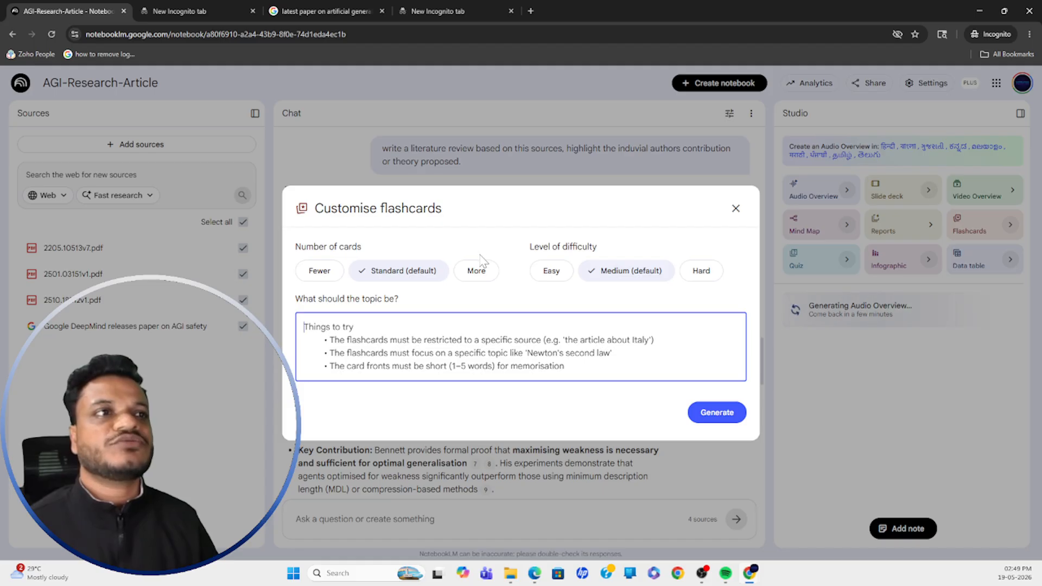
left_click(732, 211)
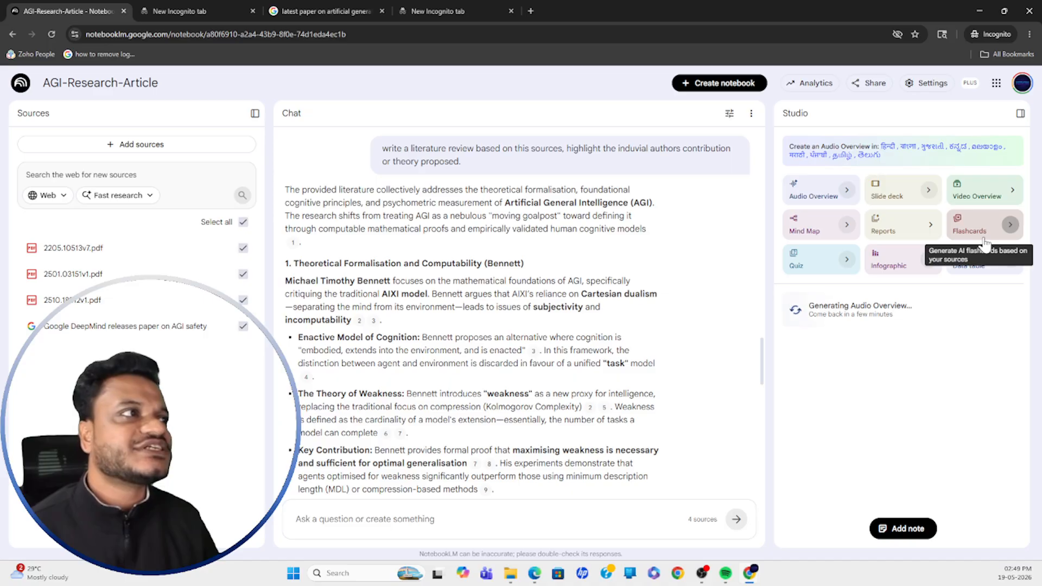
Look through the customisation options for the Quiz and Infographic, closing each without generating anything.
left_click(843, 261)
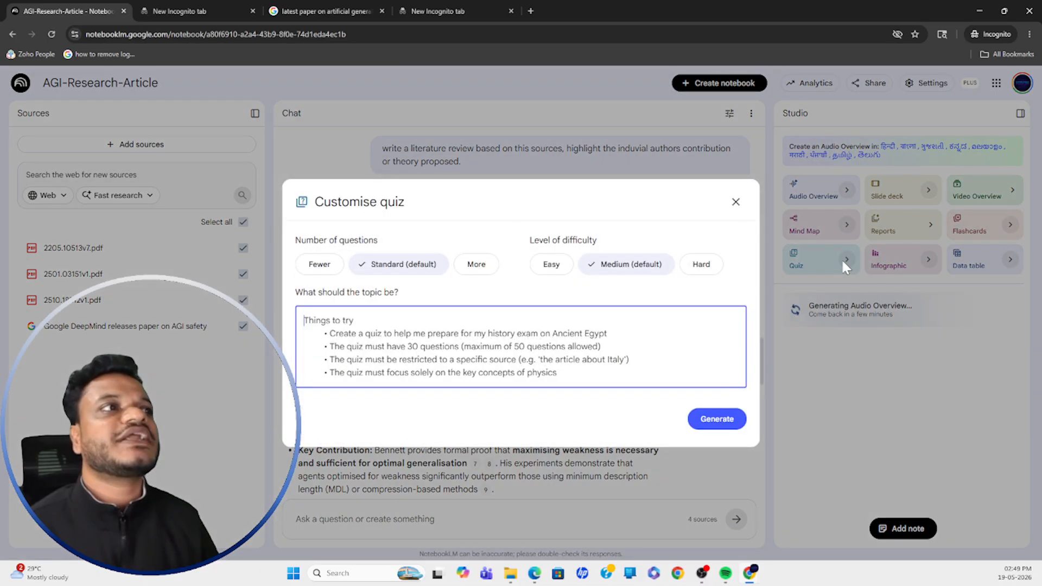
left_click(736, 201)
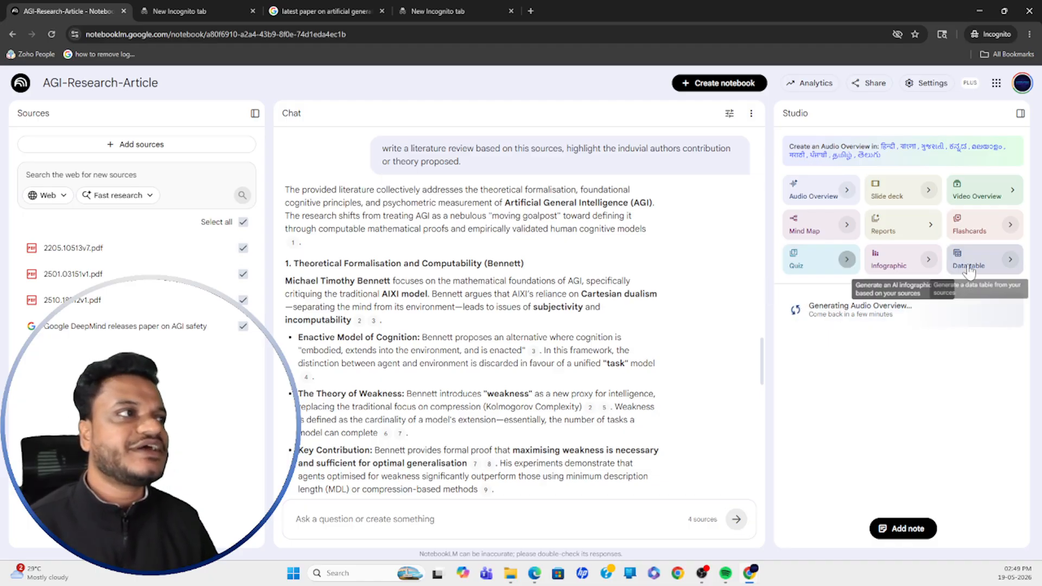
left_click(929, 261)
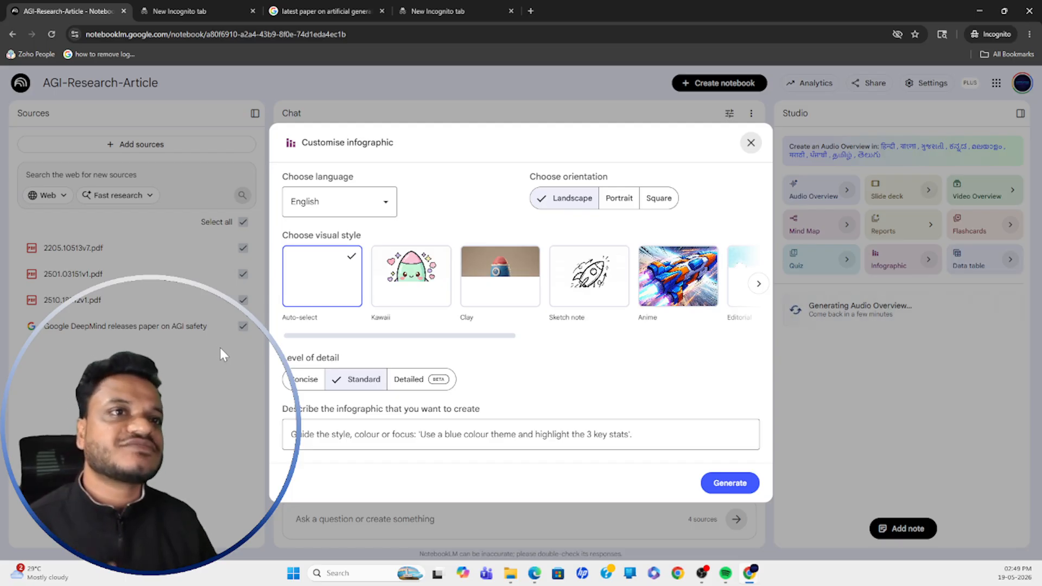
left_click(751, 142)
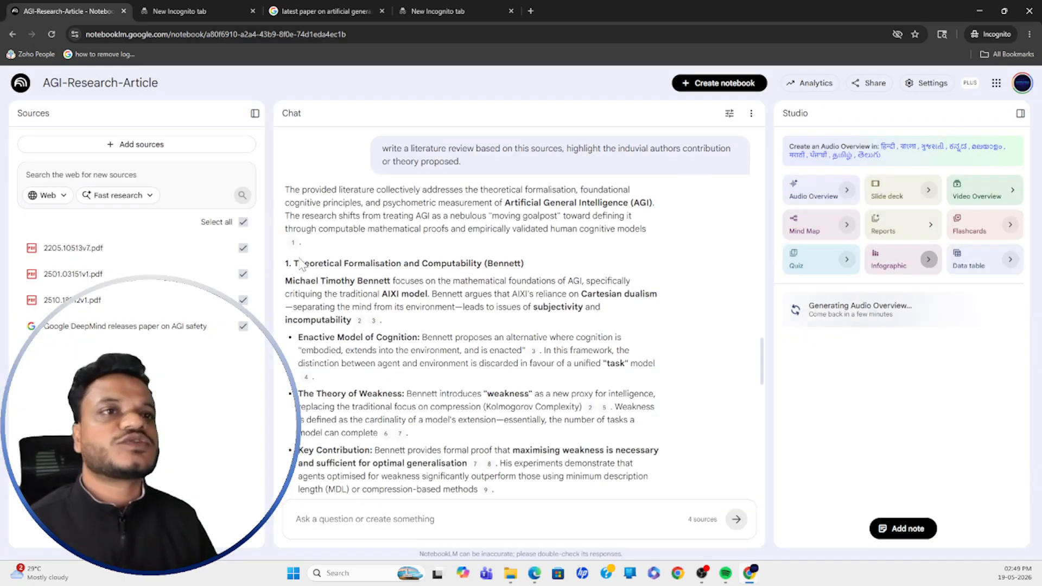
Restrict the selected notebook sources to 2205.10513v7.pdf only.
left_click(242, 248)
left_click(242, 274)
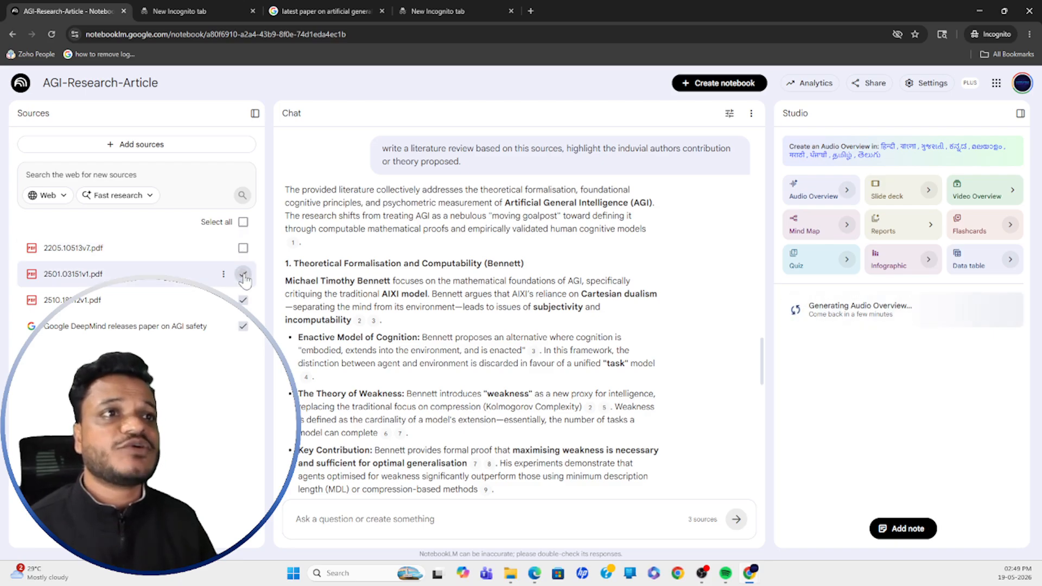
left_click(242, 300)
left_click(243, 326)
left_click(242, 248)
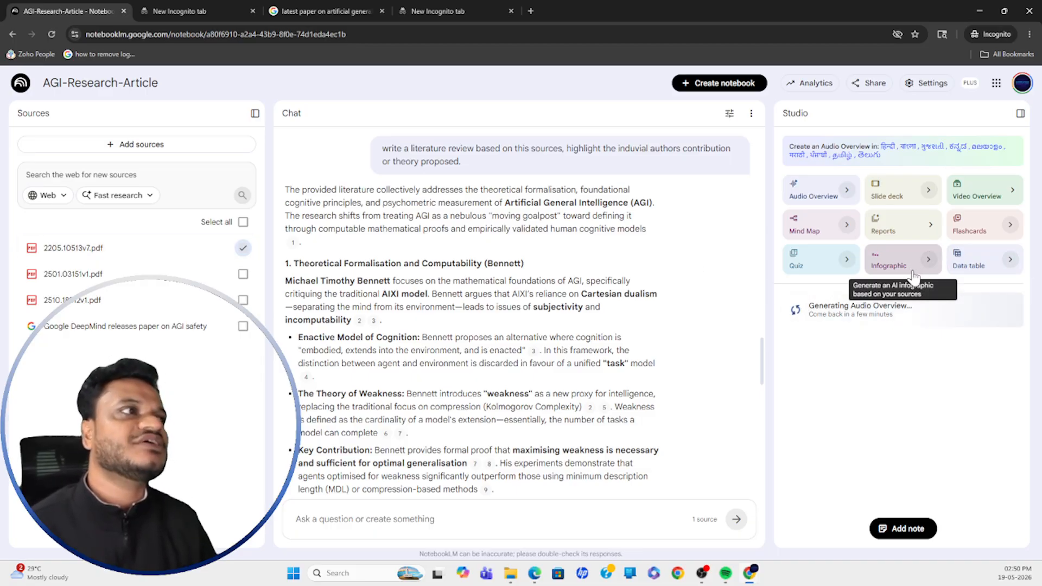
Review the Data table customisation options, close them without generating, and add a new empty note.
left_click(1010, 259)
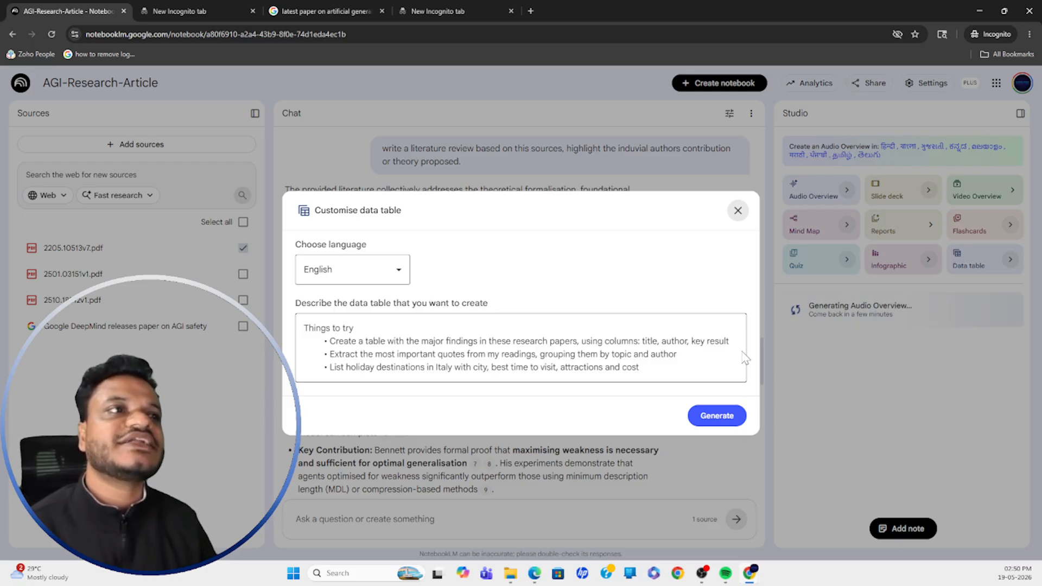
left_click(738, 212)
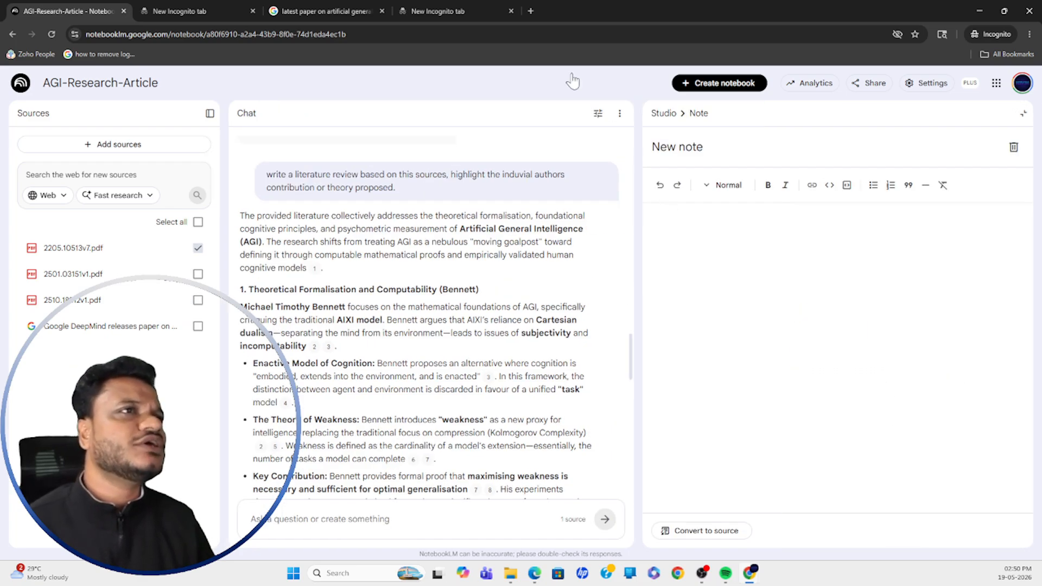
Expand the AI Overview in the Google results for "latest paper on artificial general intelligence" and copy its full text.
left_click(269, 10)
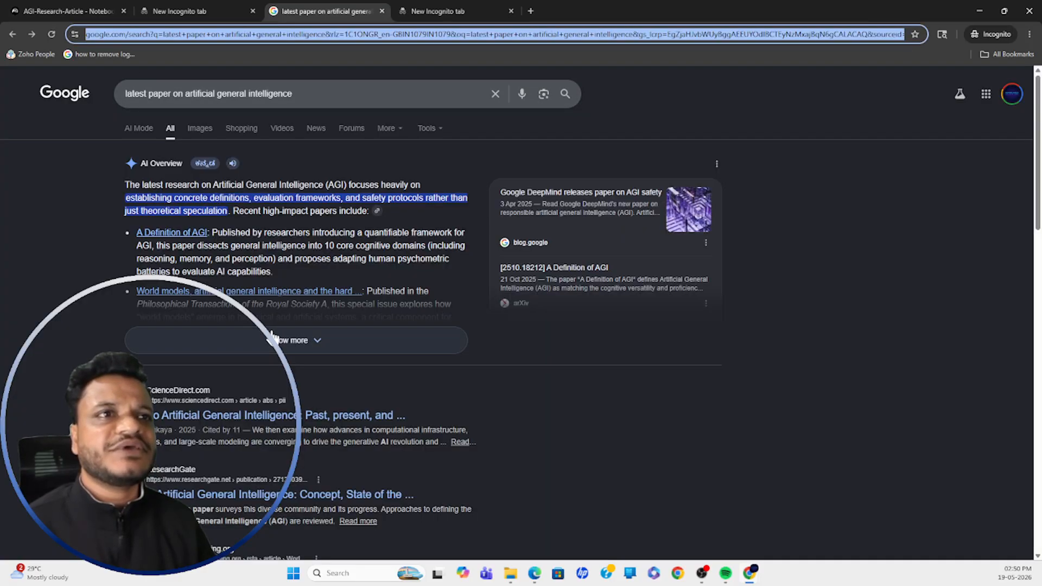
left_click(249, 340)
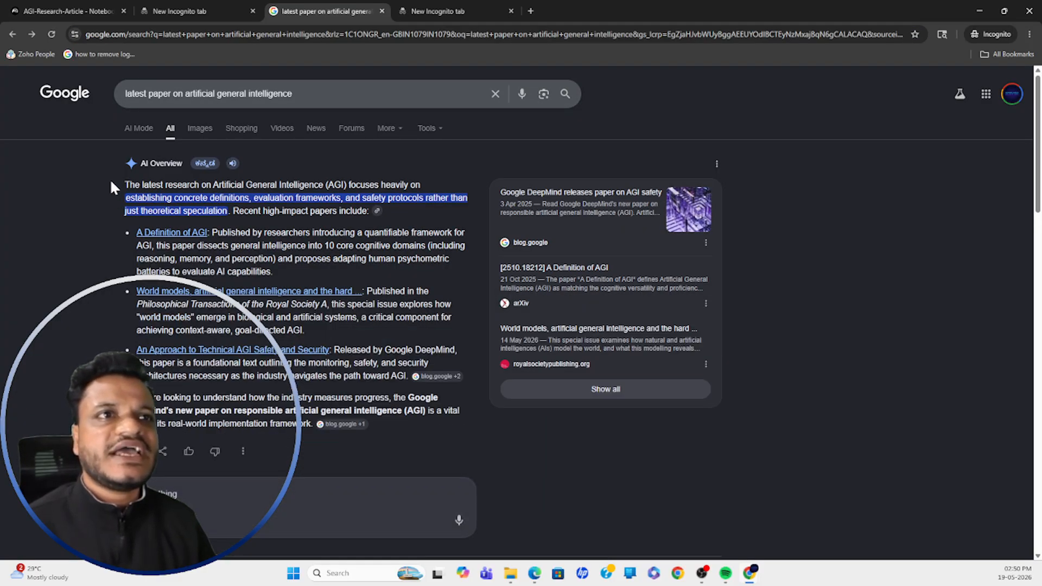
left_click_drag(111, 179, 217, 356)
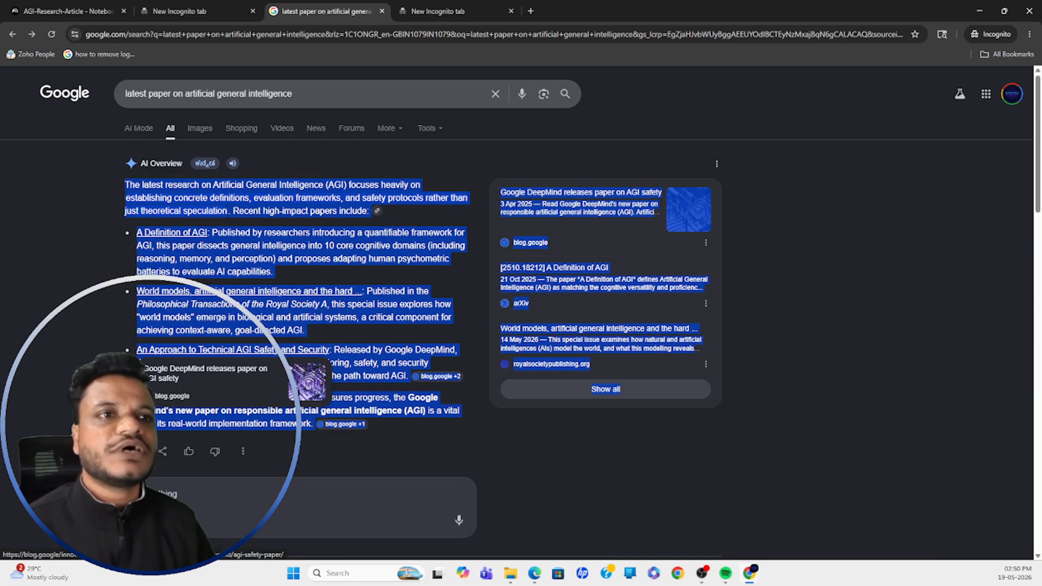
left_click_drag(287, 431, 311, 425)
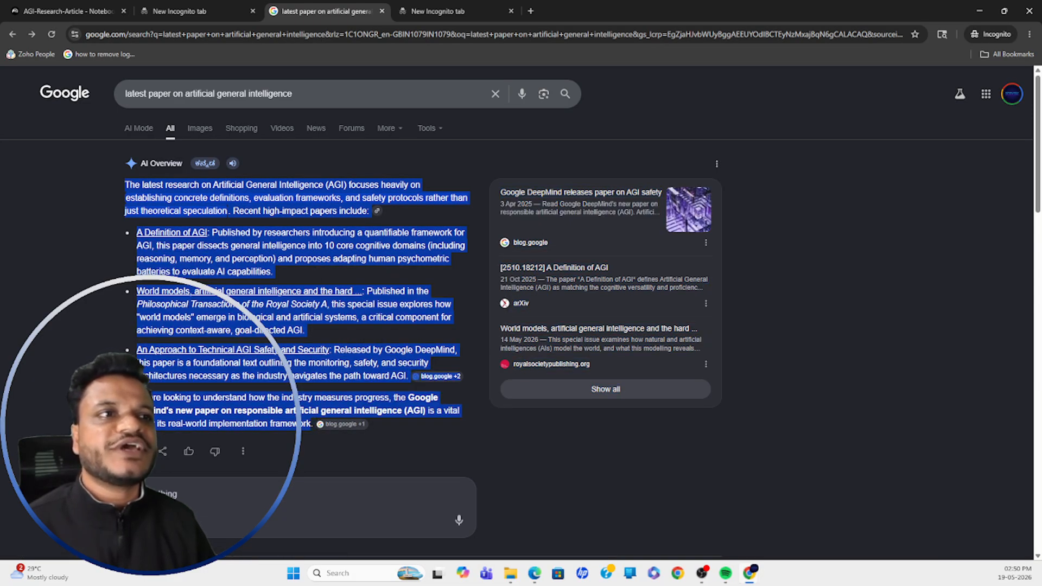
right_click(291, 368)
left_click(309, 383)
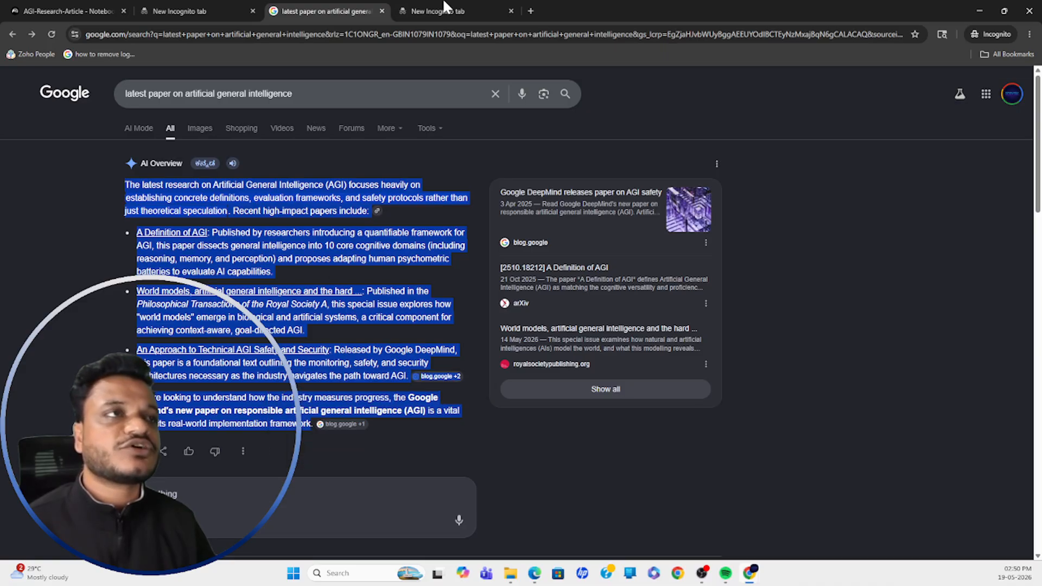
Return to the AGI-Research-Article notebook, paste the copied overview into the new note and convert the note to a source.
left_click(149, 11)
left_click(80, 6)
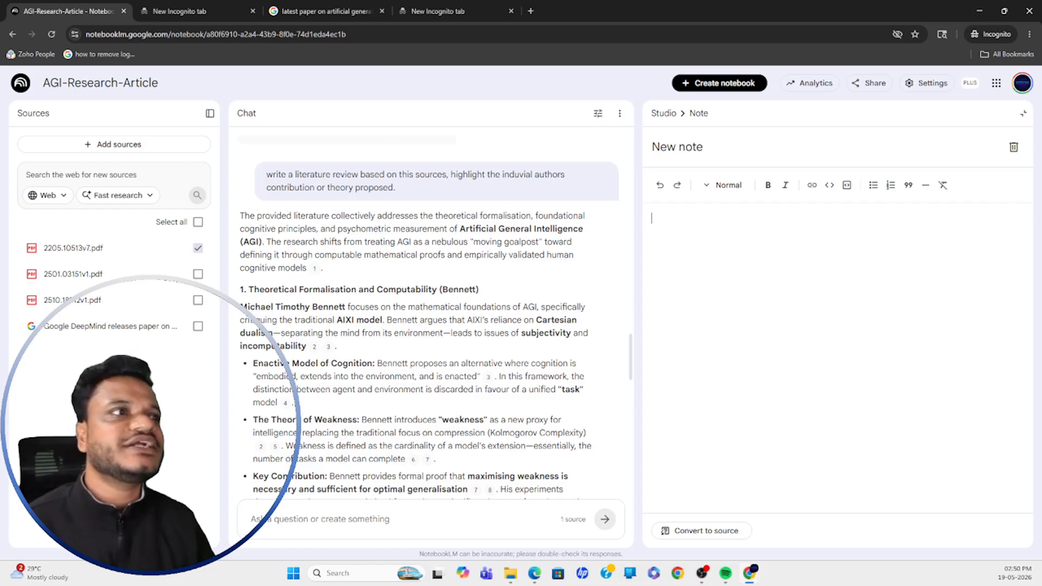
right_click(675, 222)
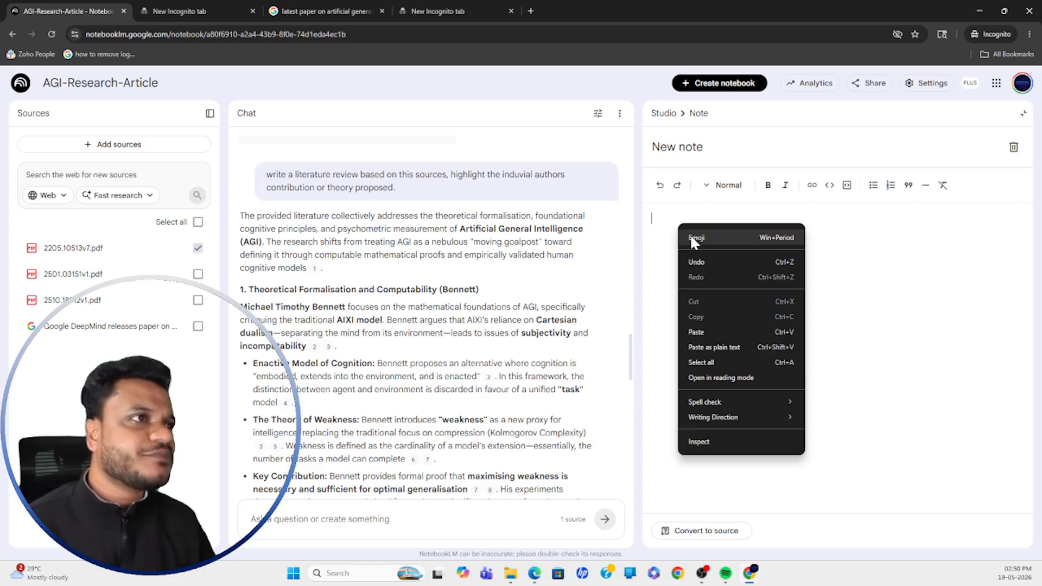
left_click(697, 332)
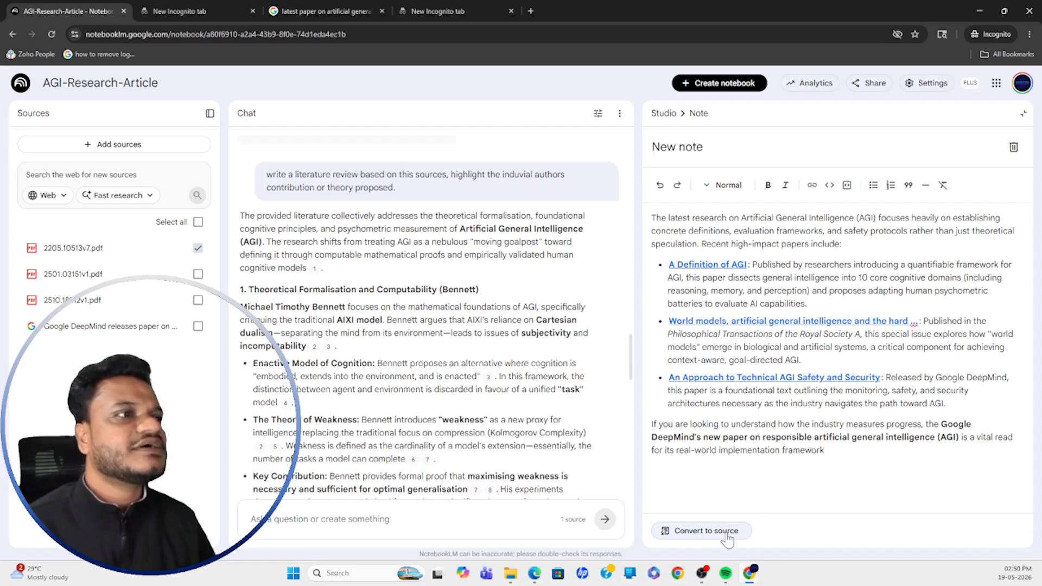
left_click(706, 531)
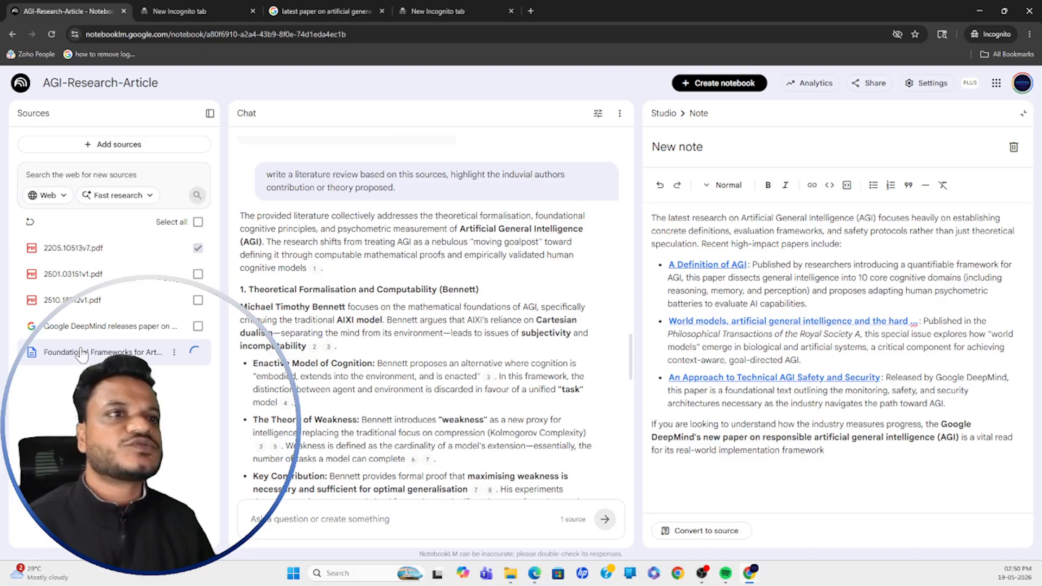